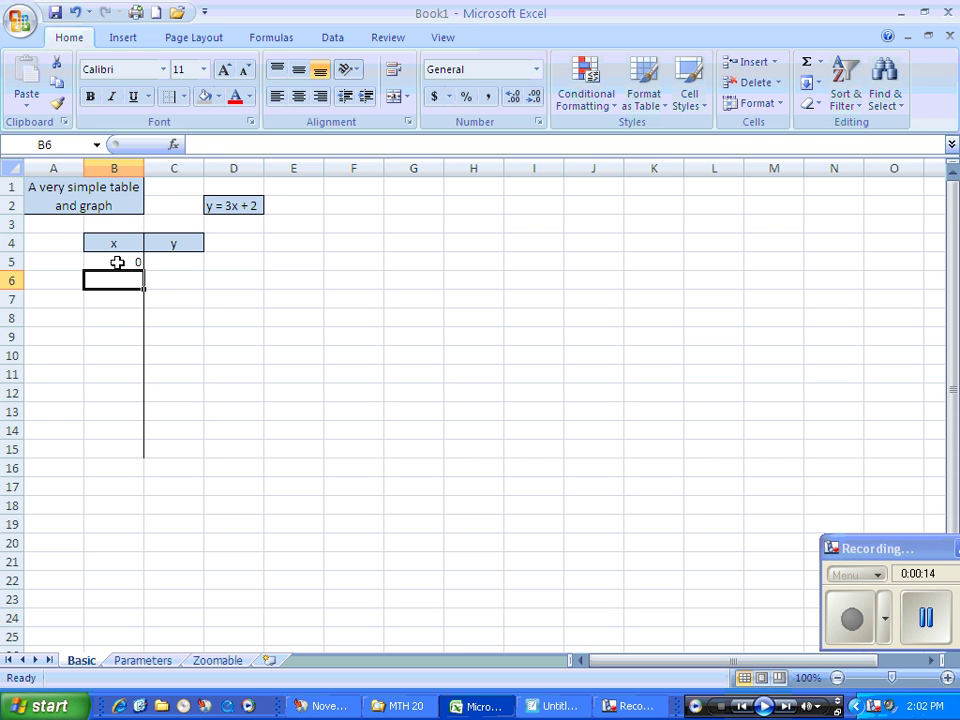
Enter the formula =B5+1 in B6 and fill it down the x column through B15
{"action": "type", "text": "="}
{"action": "left_click", "coordinate": [117, 262]}
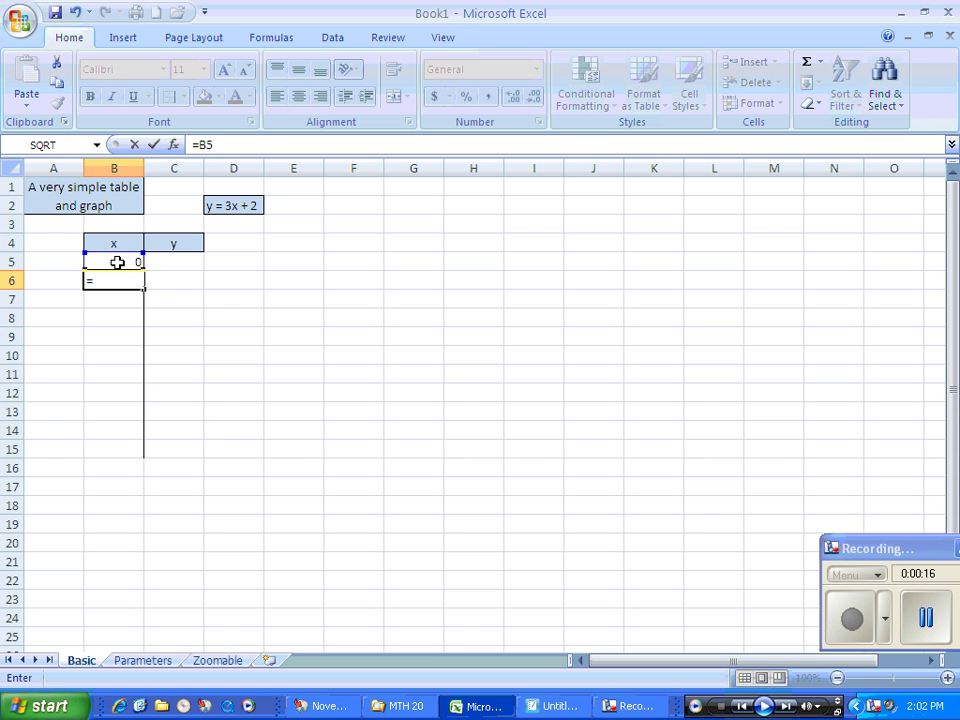
{"action": "type", "text": "+1"}
{"action": "key", "text": "Return"}
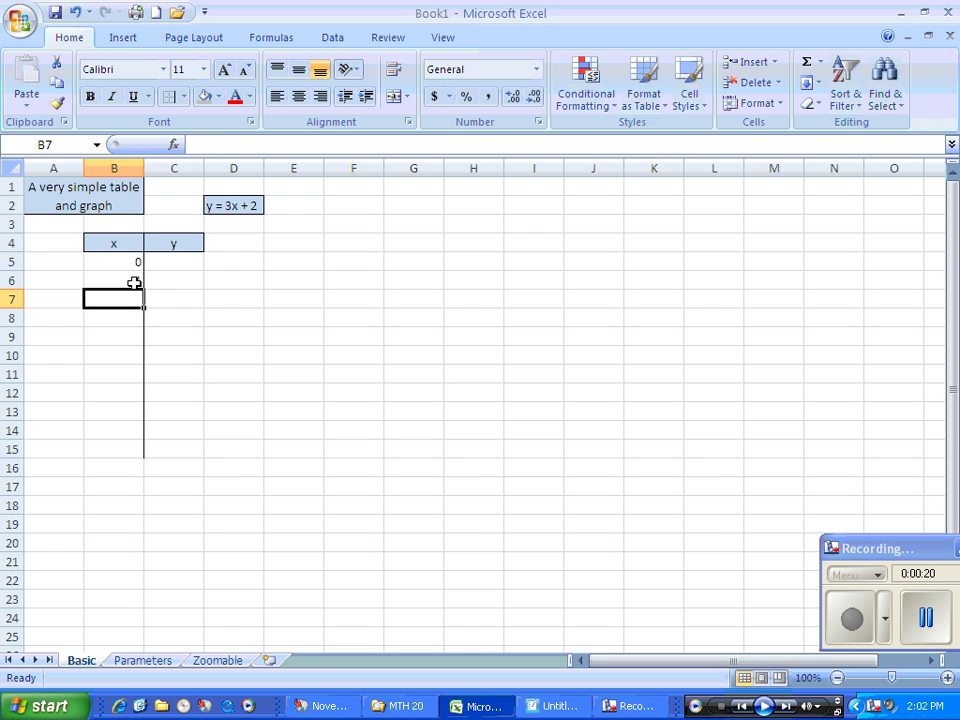
{"action": "left_click", "coordinate": [136, 282]}
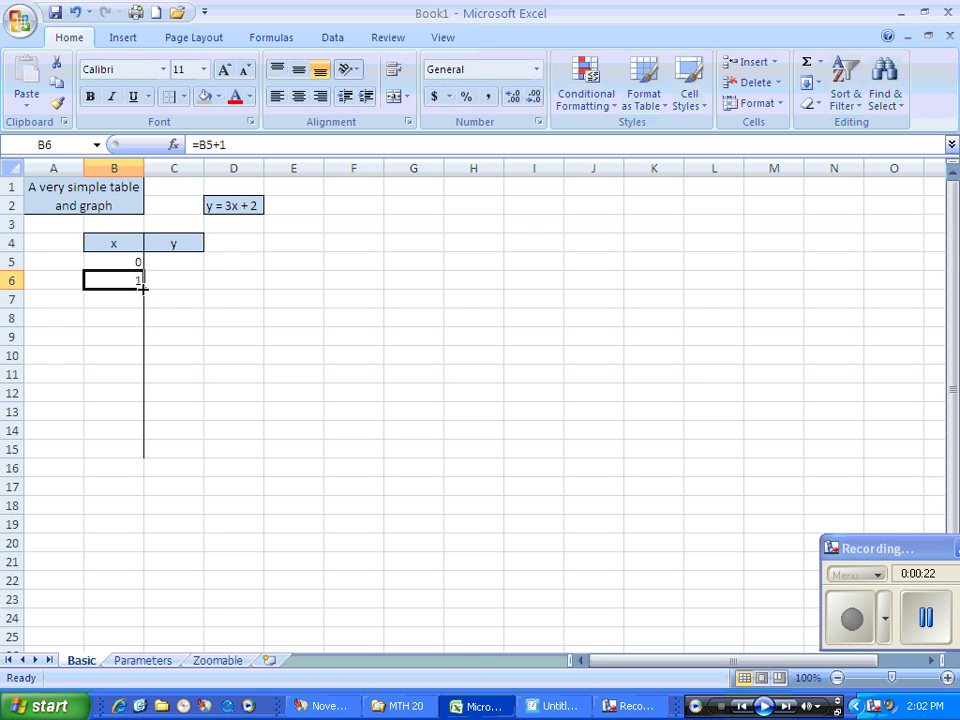
{"action": "left_click_drag", "start_coordinate": [140, 289], "coordinate": [141, 450]}
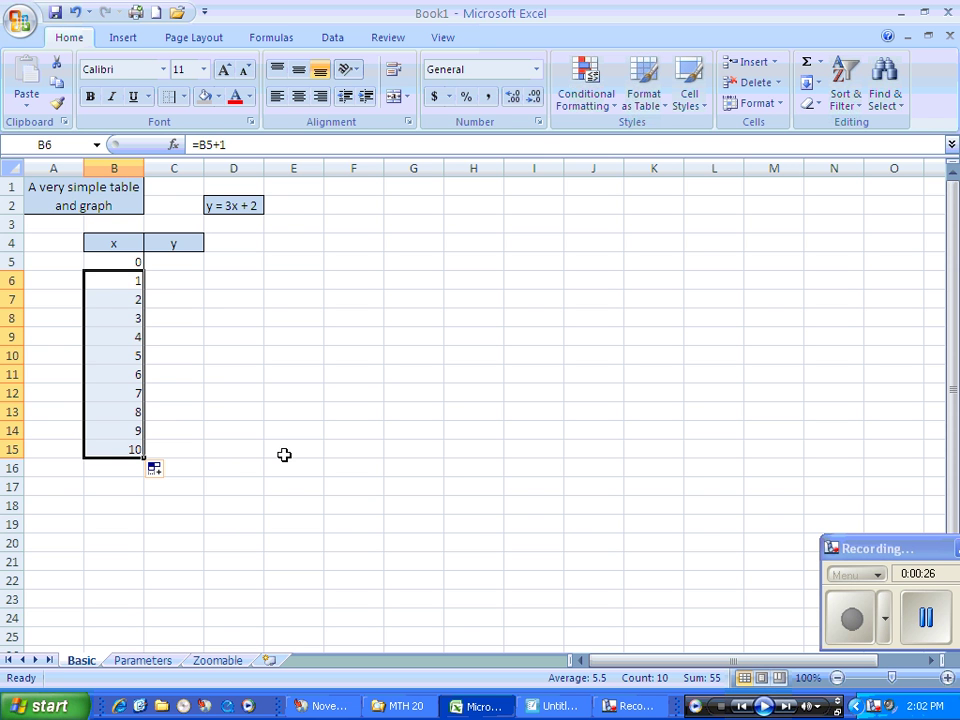
Test the x column by changing the starting value in B5 to 6 and restoring it to 0
{"action": "left_click", "coordinate": [119, 262]}
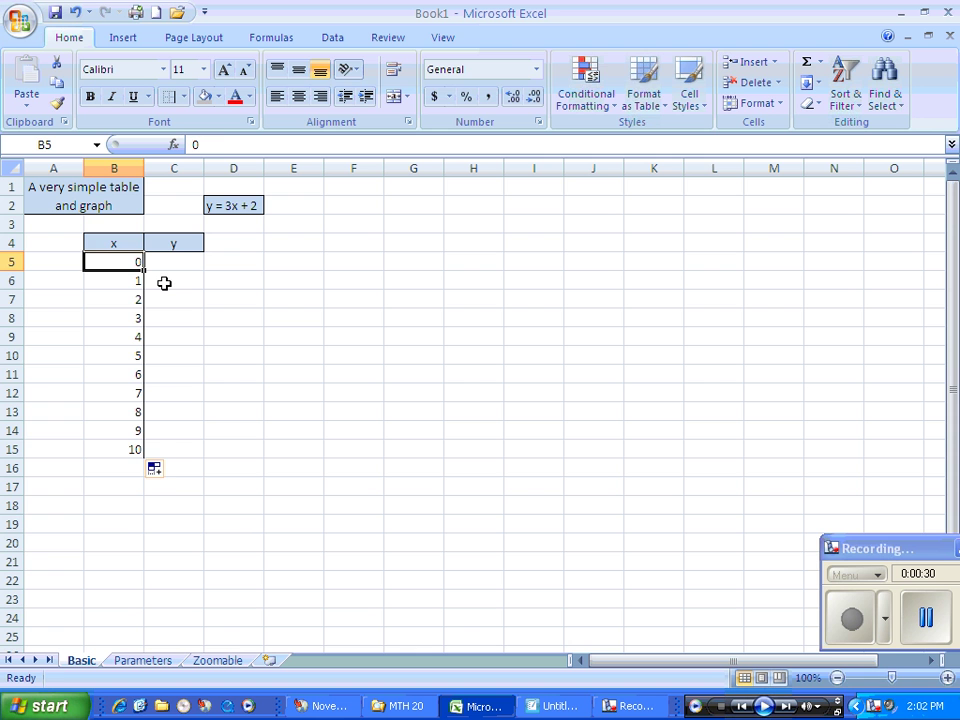
{"action": "type", "text": "6"}
{"action": "key", "text": "Return"}
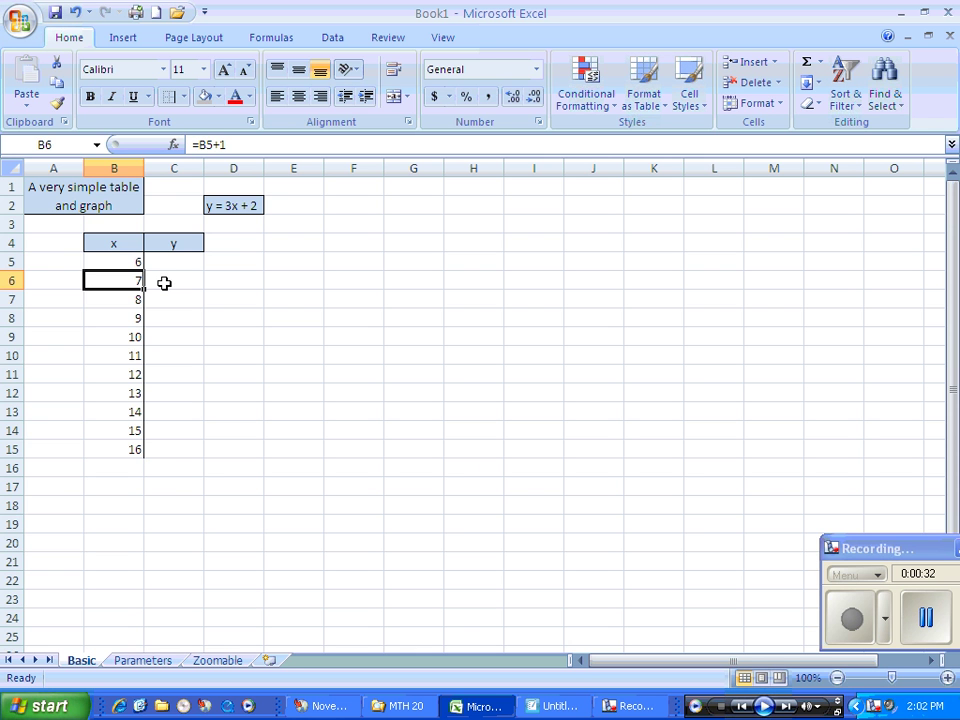
{"action": "key", "text": "Up"}
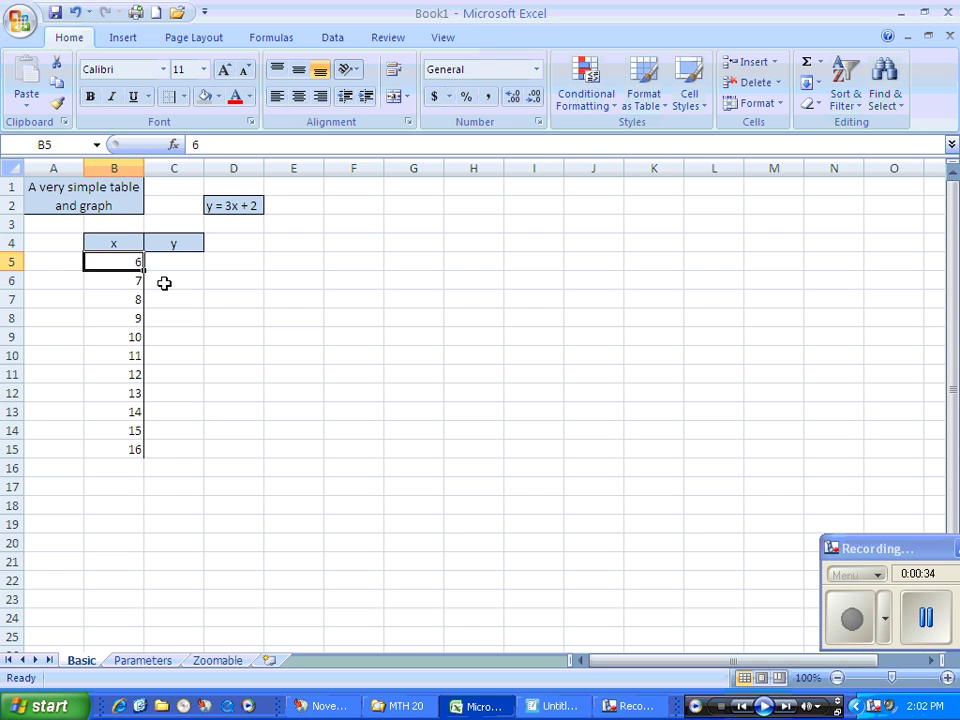
{"action": "type", "text": "0"}
{"action": "key", "text": "Return"}
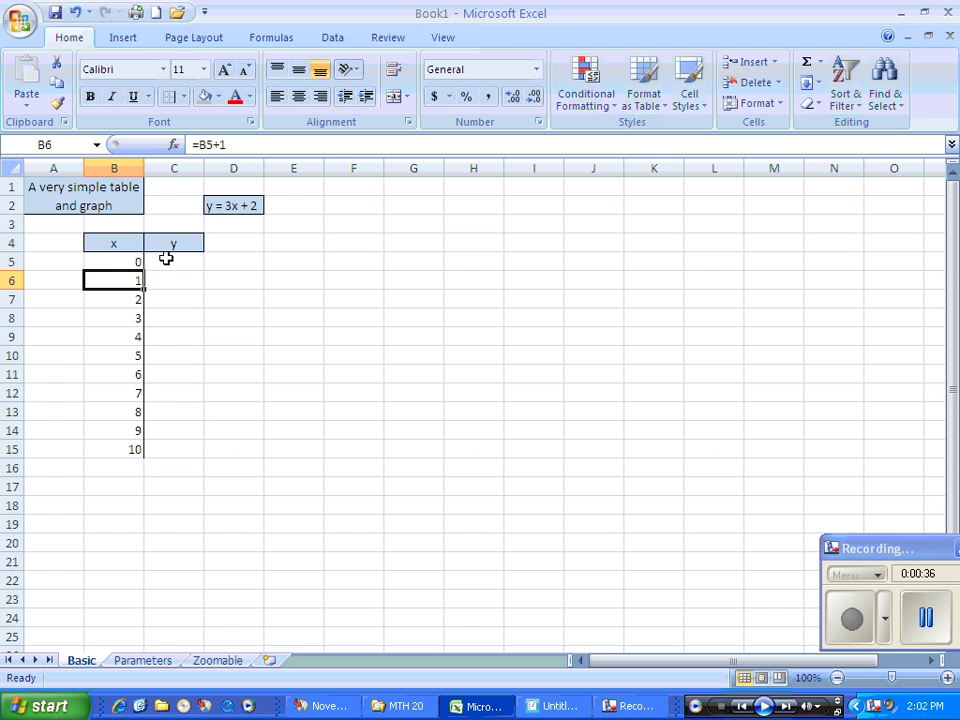
Enter the formula =3*B5+2 in C5 and fill it down the y column through C15
{"action": "left_click", "coordinate": [168, 263]}
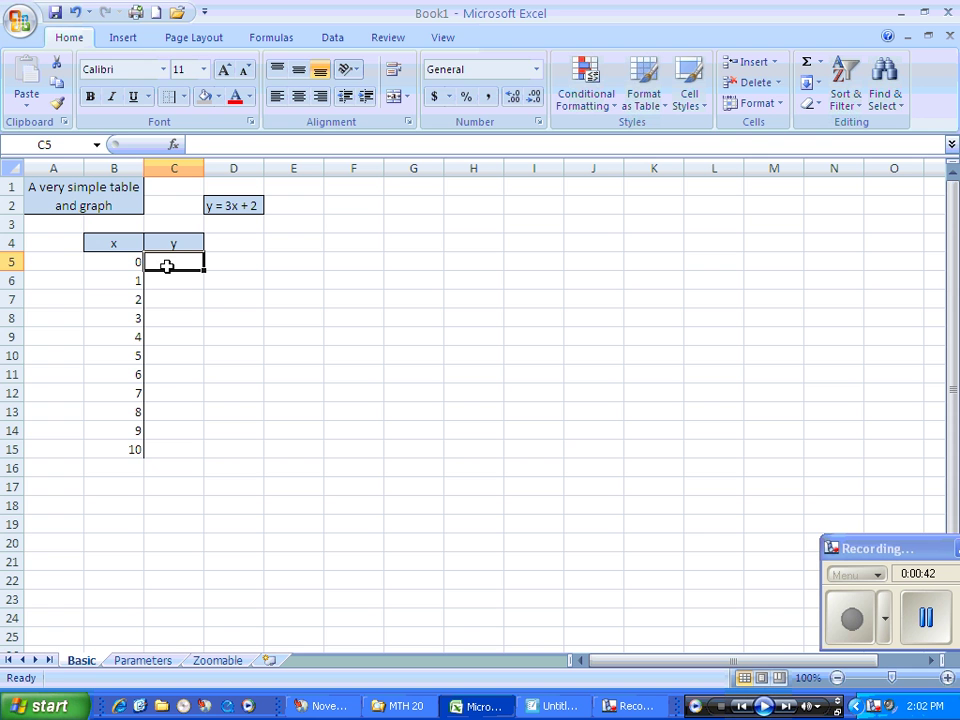
{"action": "type", "text": "=3*"}
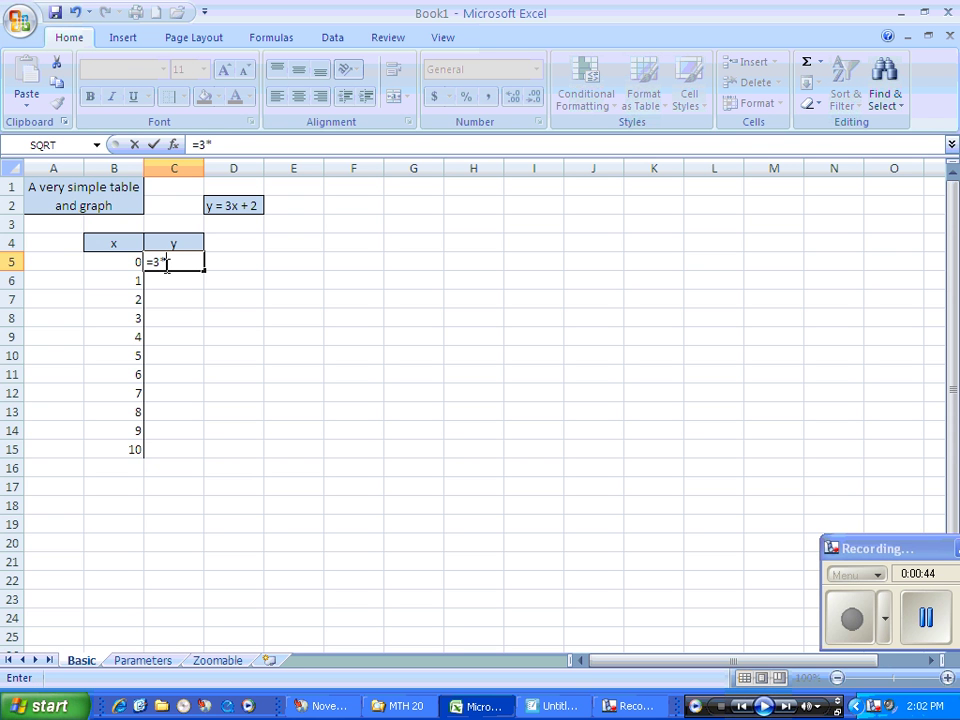
{"action": "left_click", "coordinate": [128, 262]}
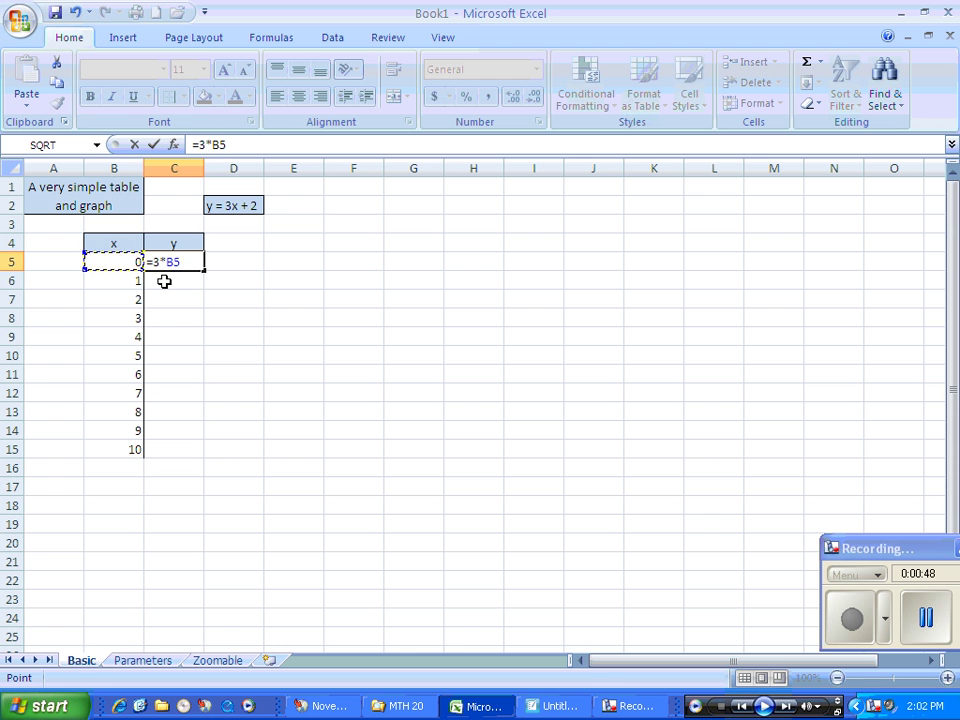
{"action": "type", "text": "+2"}
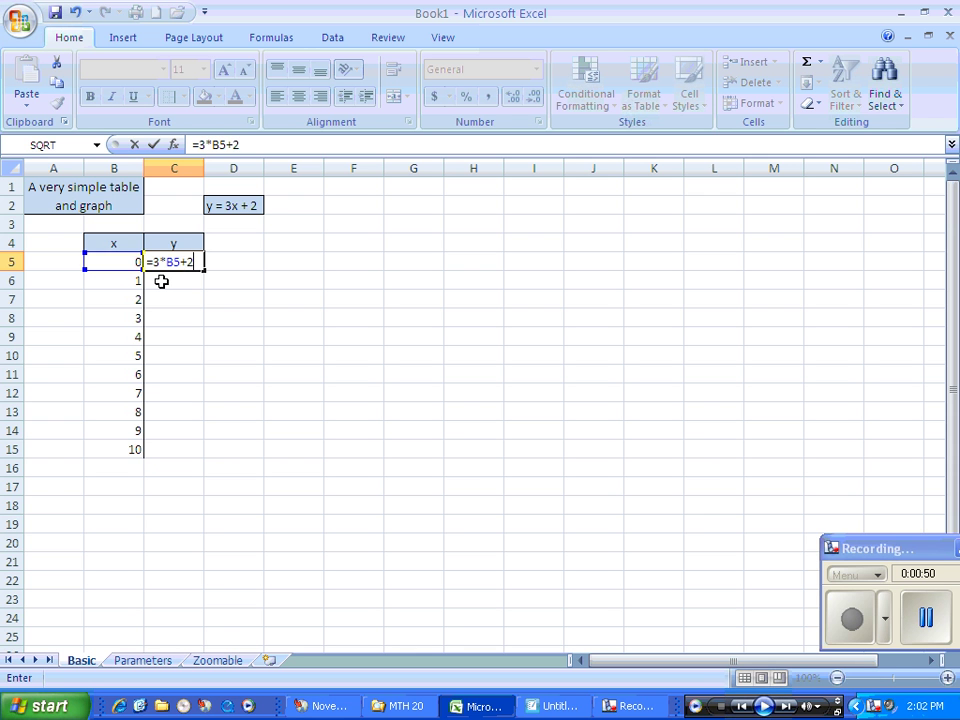
{"action": "key", "text": "Return"}
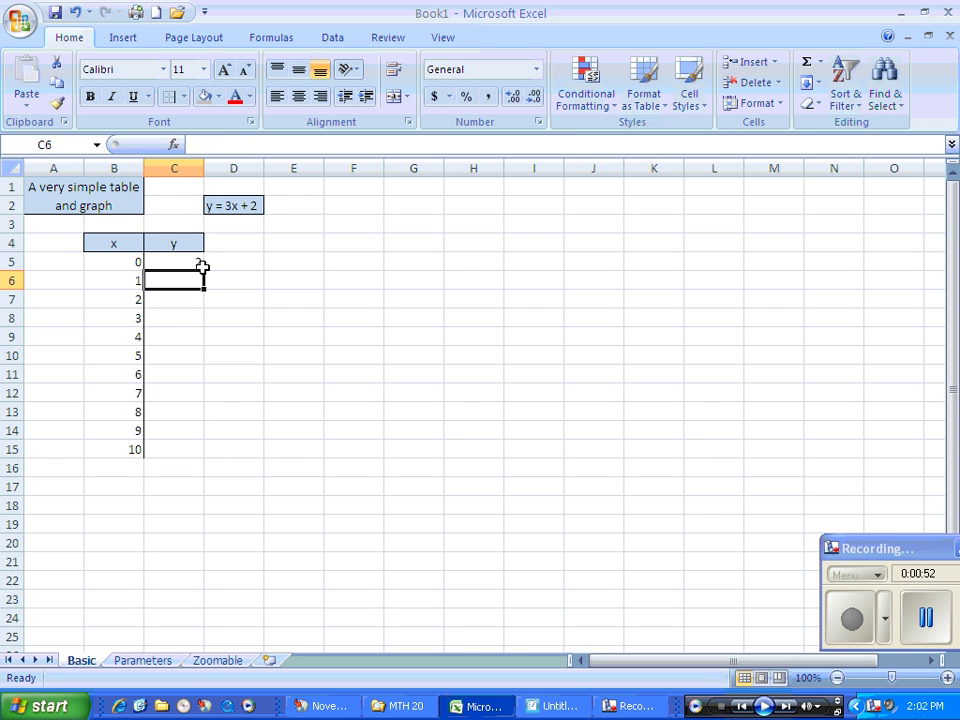
{"action": "left_click", "coordinate": [198, 265]}
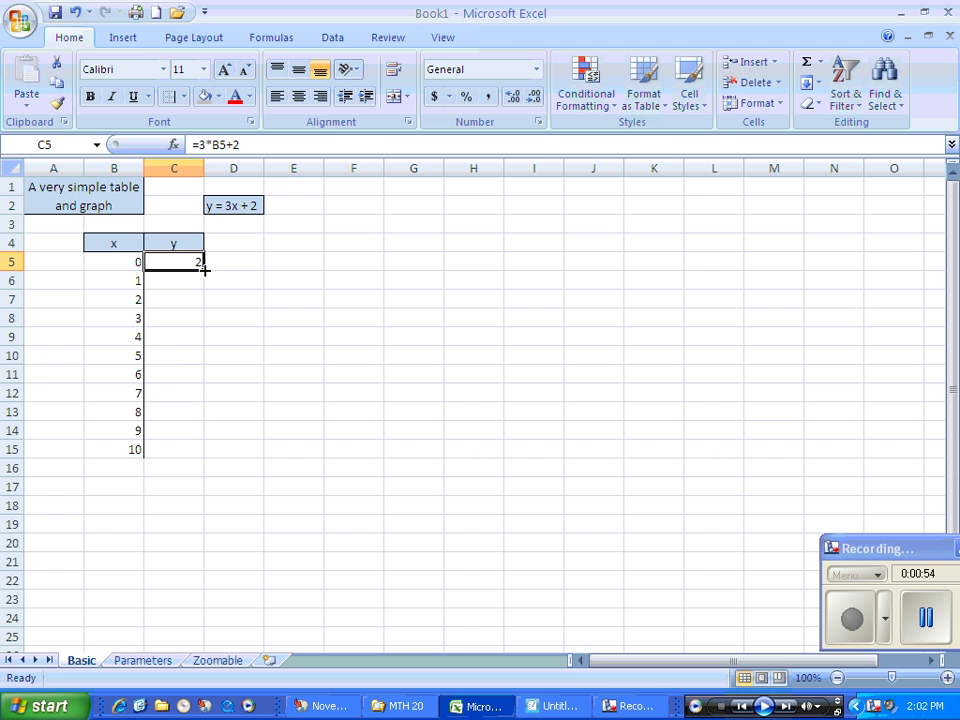
{"action": "double_click", "coordinate": [204, 270]}
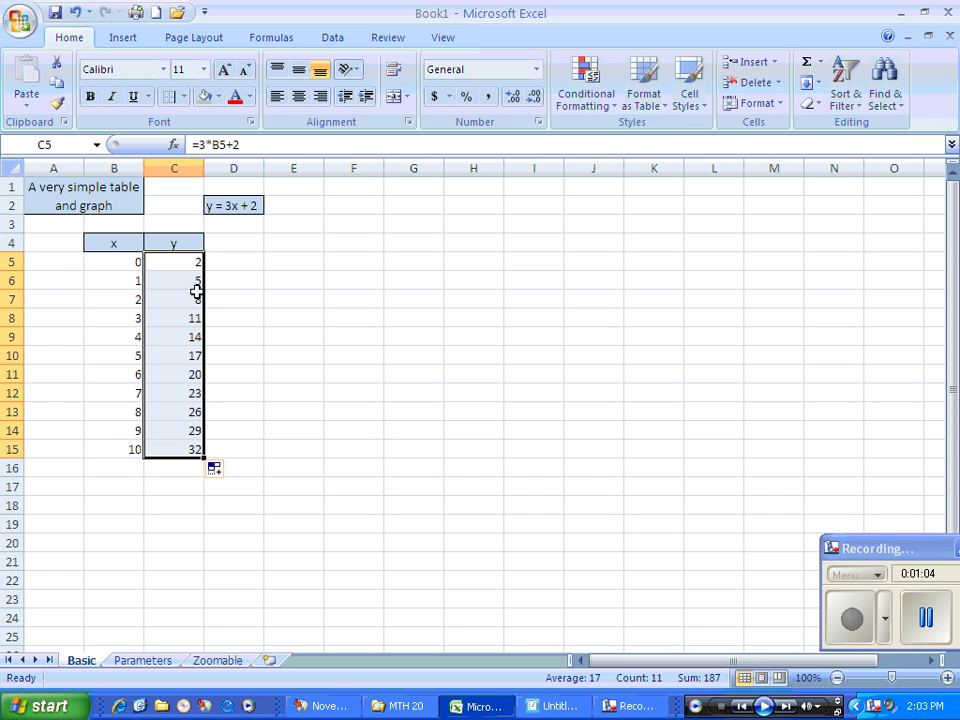
Insert a Scatter with Smooth Lines chart of B5:C15 and move it to rows 1 to 15, across columns F to M
{"action": "left_click_drag", "start_coordinate": [114, 261], "coordinate": [163, 441]}
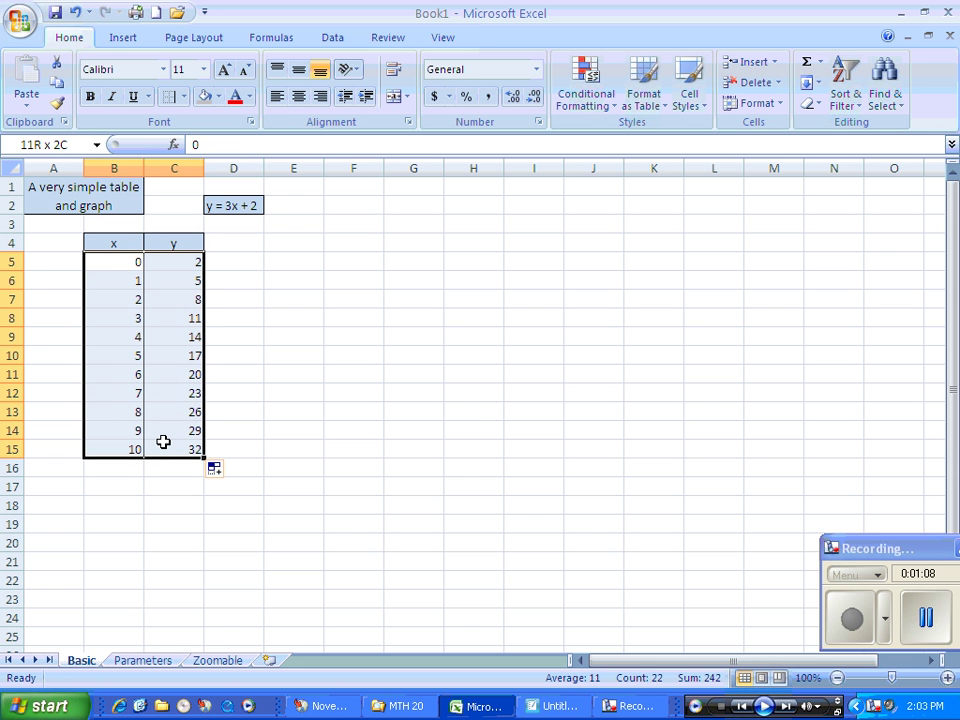
{"action": "left_click", "coordinate": [253, 426]}
{"action": "left_click", "coordinate": [116, 261]}
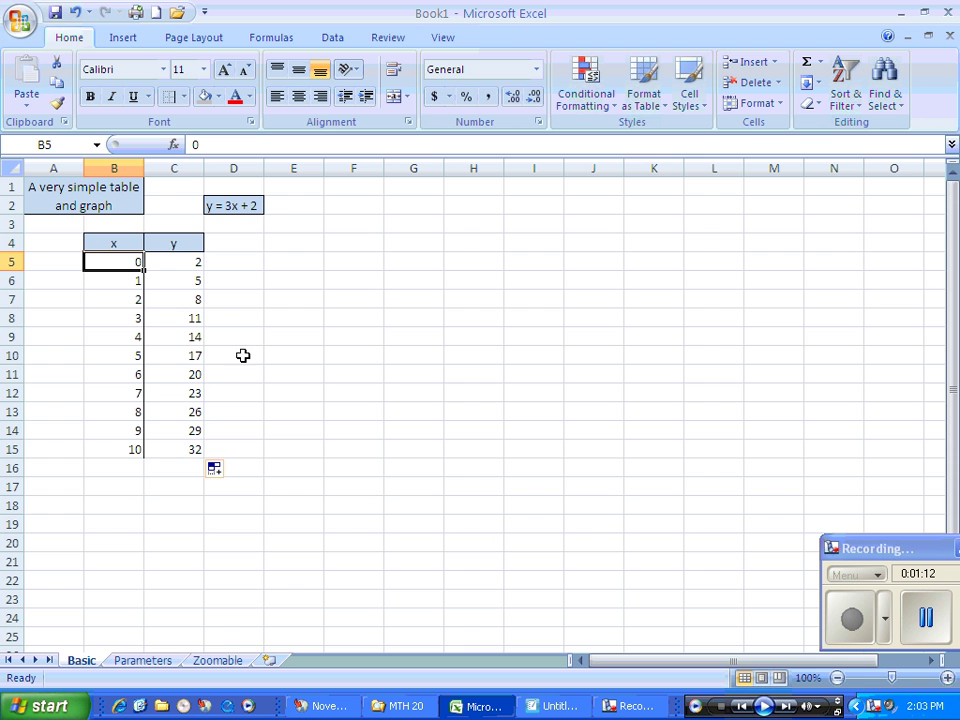
{"action": "left_click", "coordinate": [189, 455], "text": "shift"}
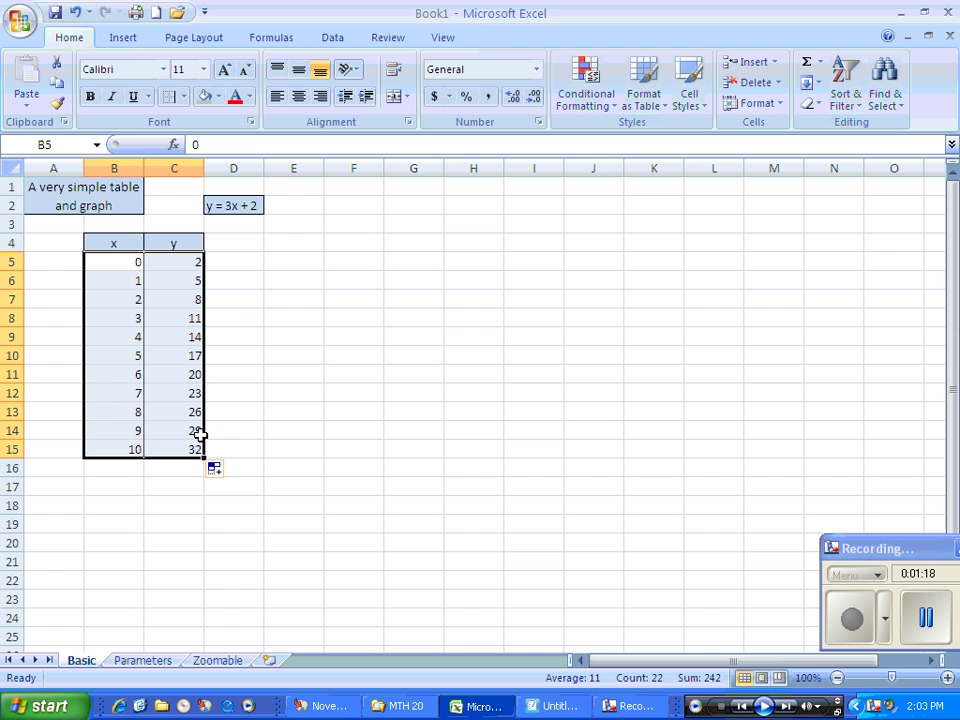
{"action": "left_click", "coordinate": [128, 39]}
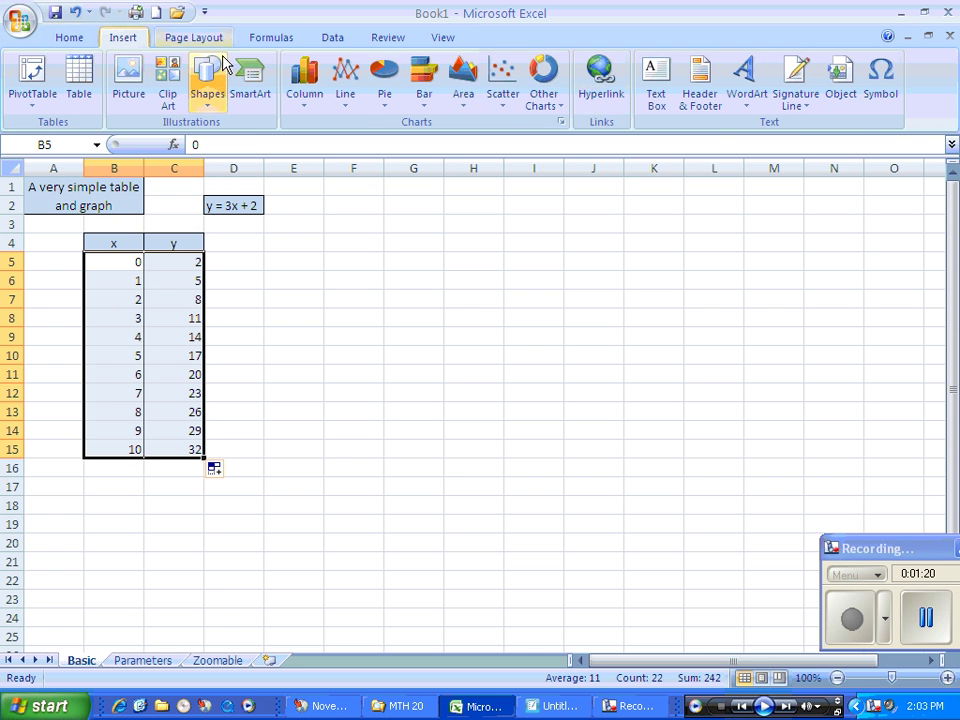
{"action": "left_click", "coordinate": [505, 72]}
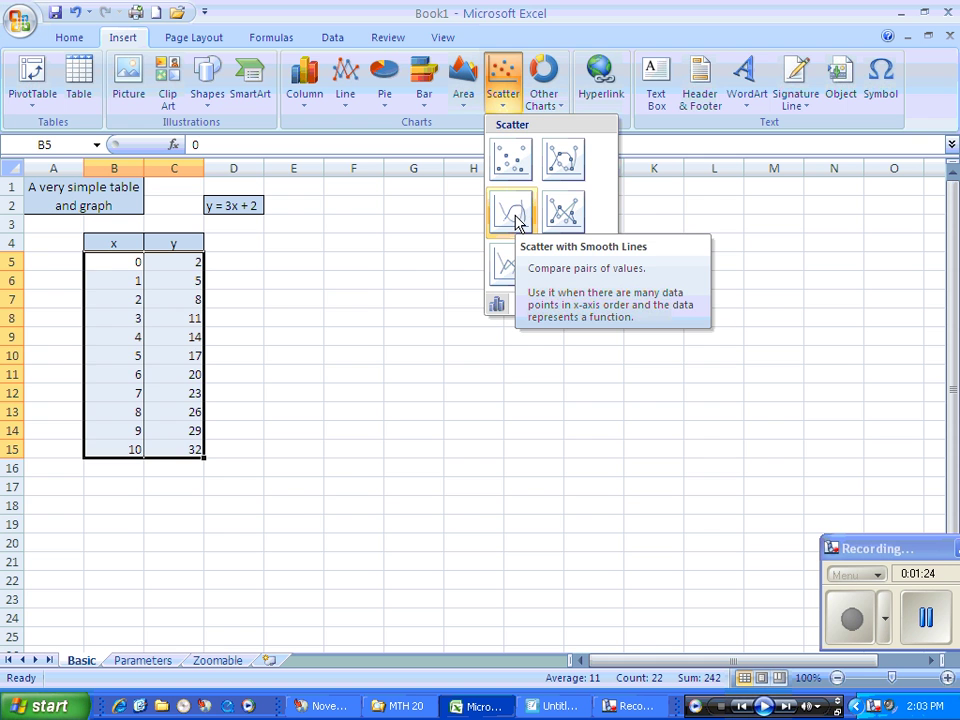
{"action": "left_click", "coordinate": [512, 214]}
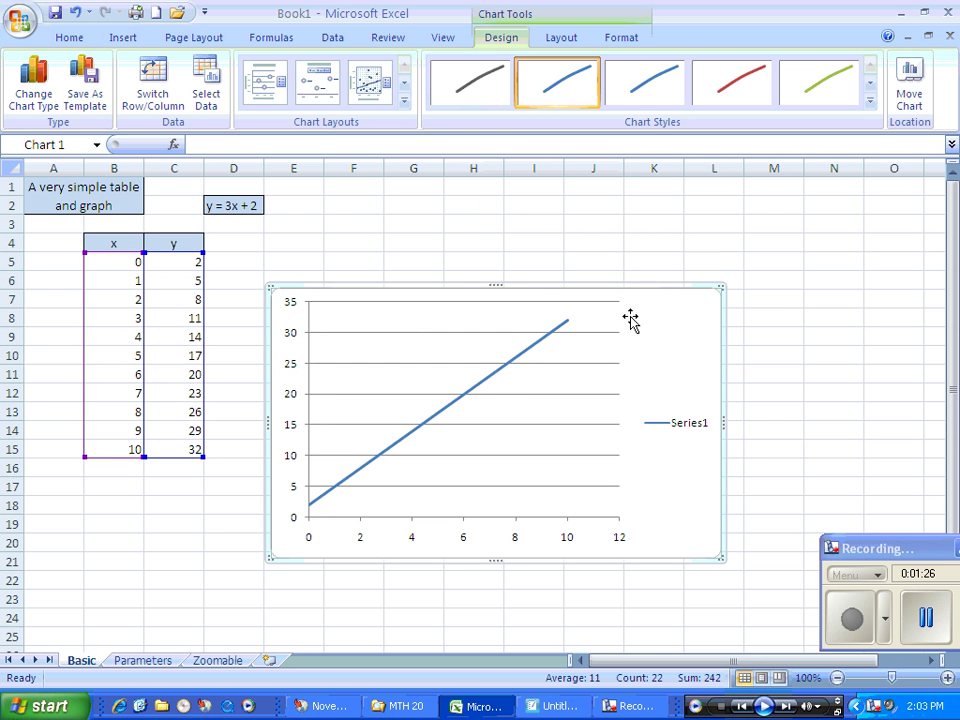
{"action": "left_click_drag", "start_coordinate": [660, 321], "coordinate": [701, 236]}
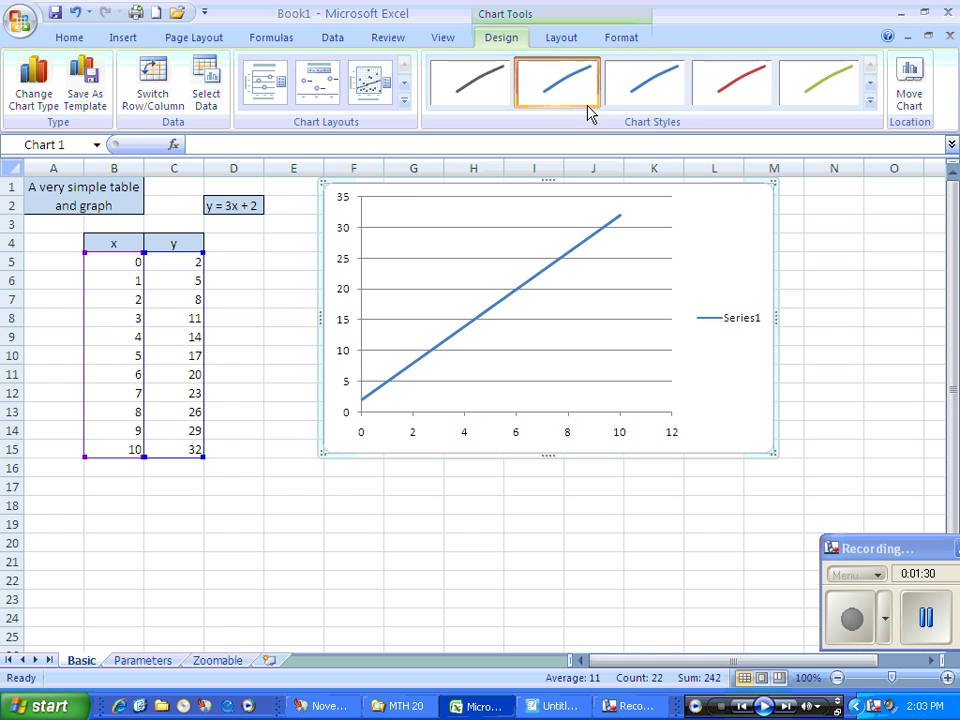
Turn off the legend of the scatter chart
{"action": "left_click", "coordinate": [572, 42]}
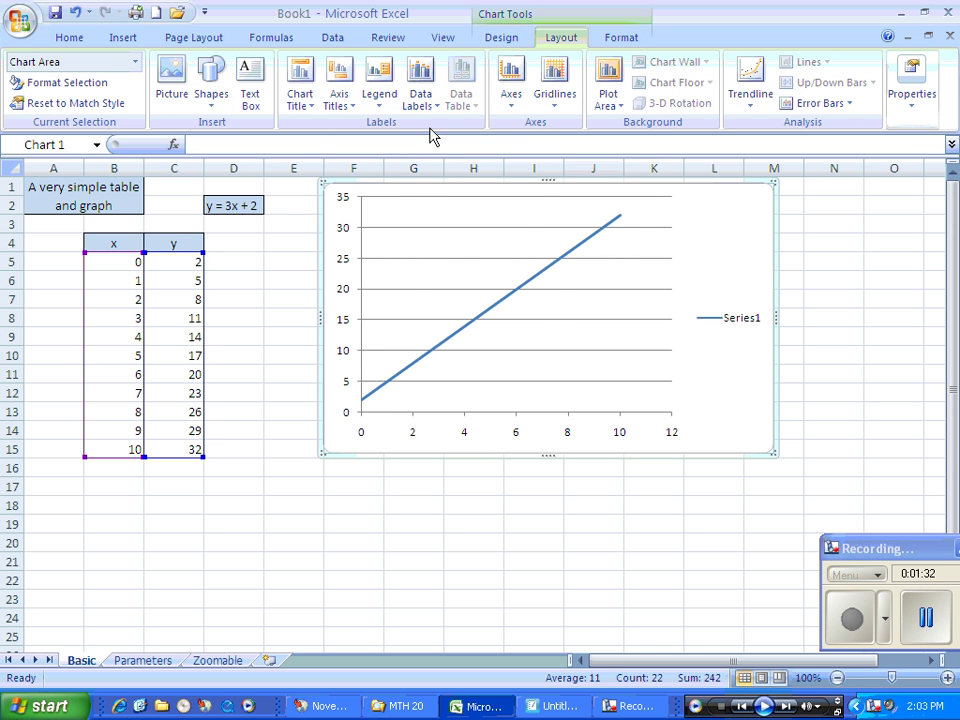
{"action": "left_click", "coordinate": [380, 95]}
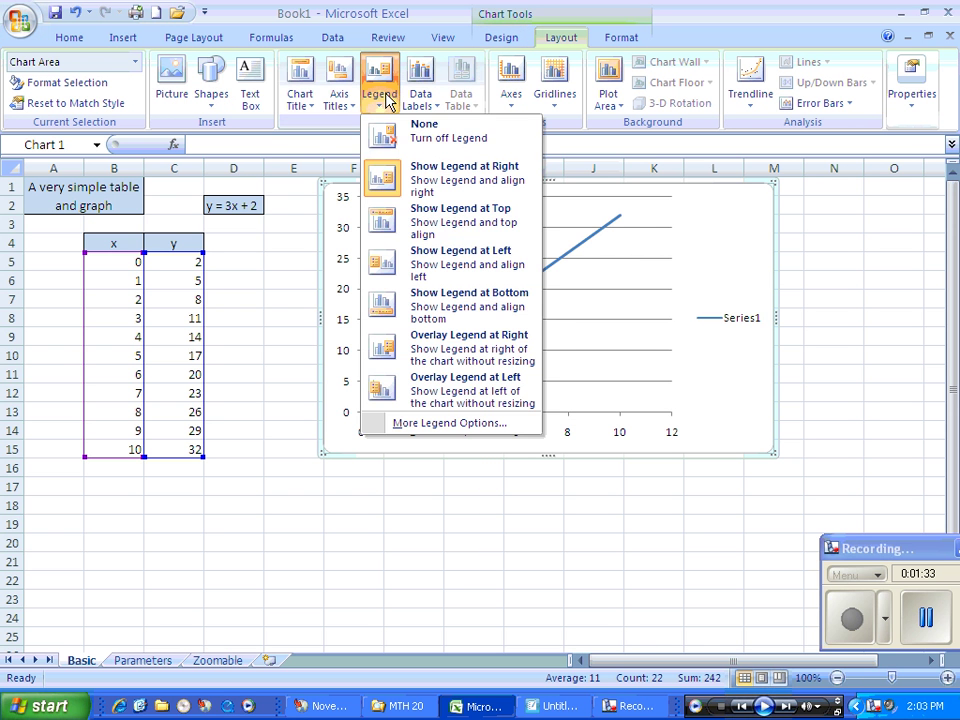
{"action": "left_click", "coordinate": [418, 140]}
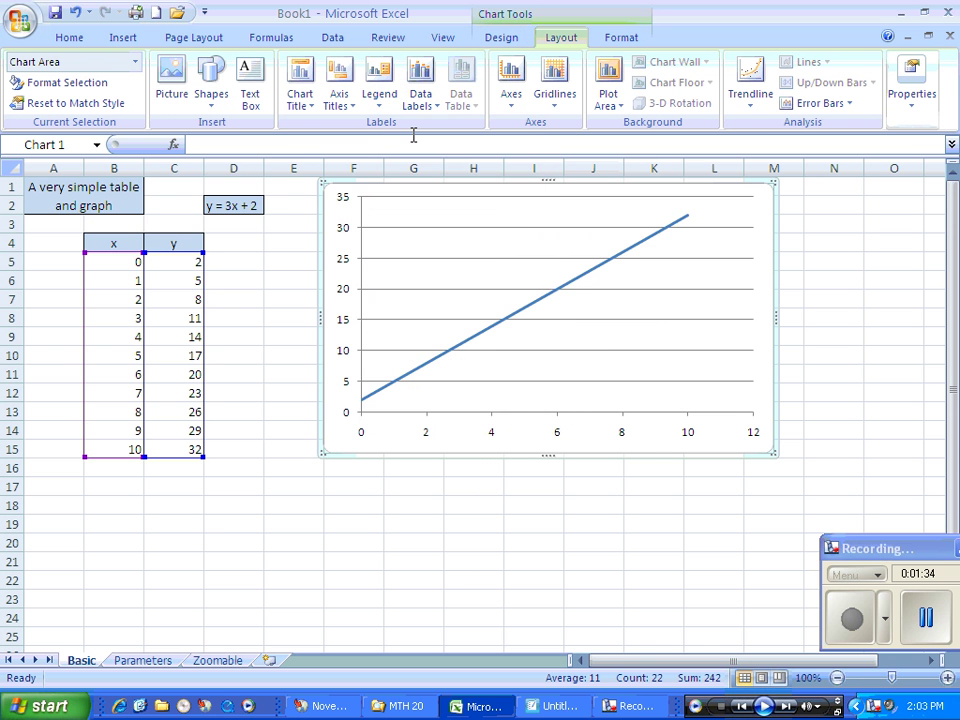
Add a title below the chart's primary horizontal axis reading "x values"
{"action": "left_click", "coordinate": [343, 107]}
{"action": "mouse_move", "coordinate": [474, 127]}
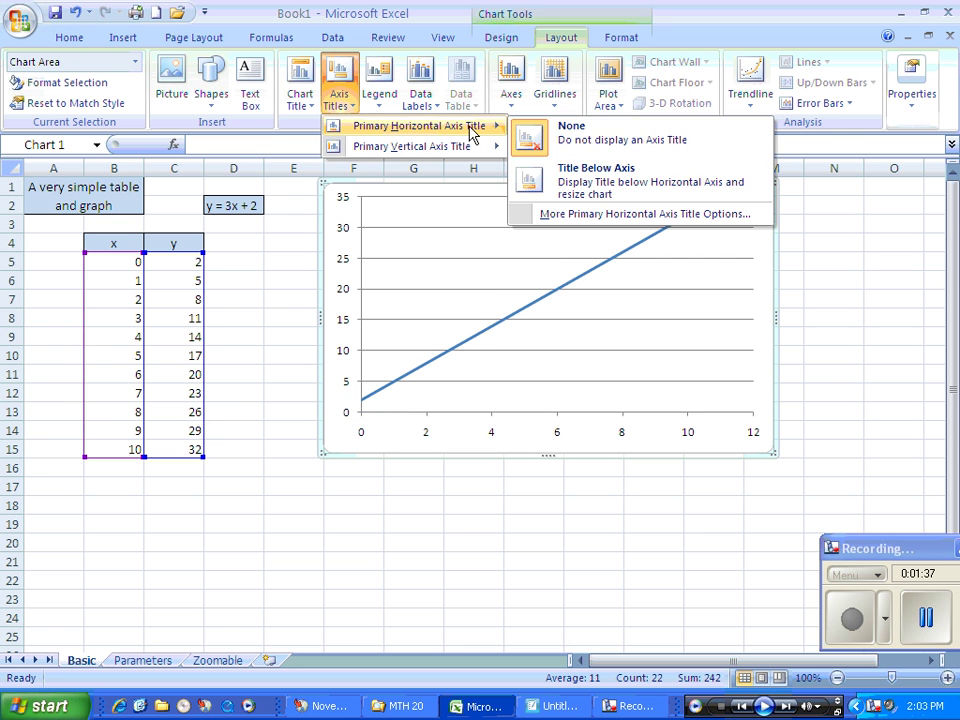
{"action": "left_click", "coordinate": [583, 178]}
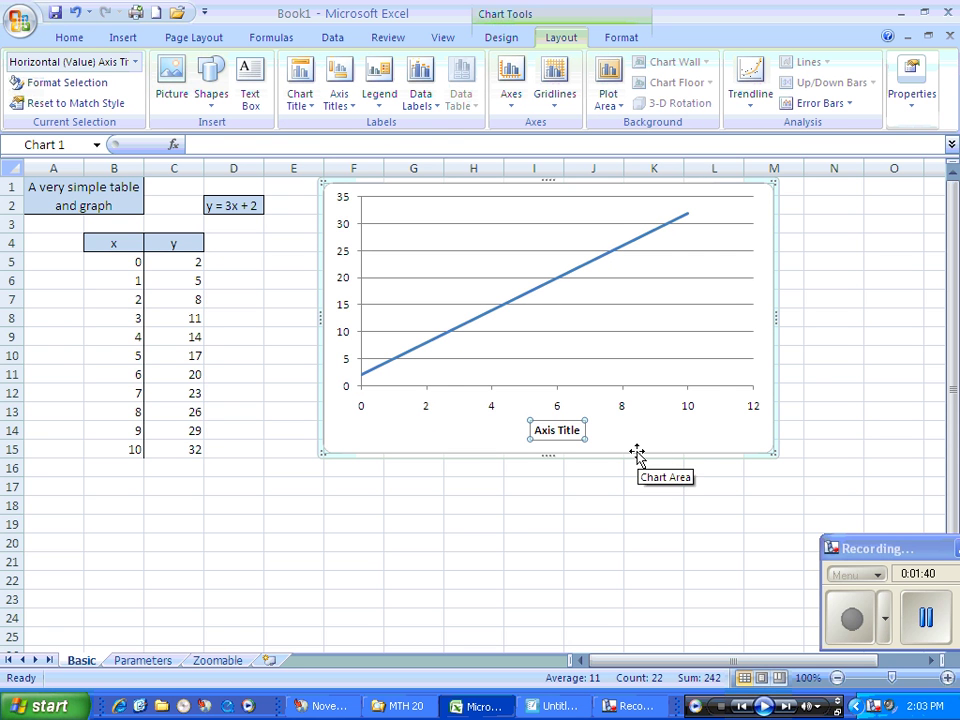
{"action": "type", "text": "x va"}
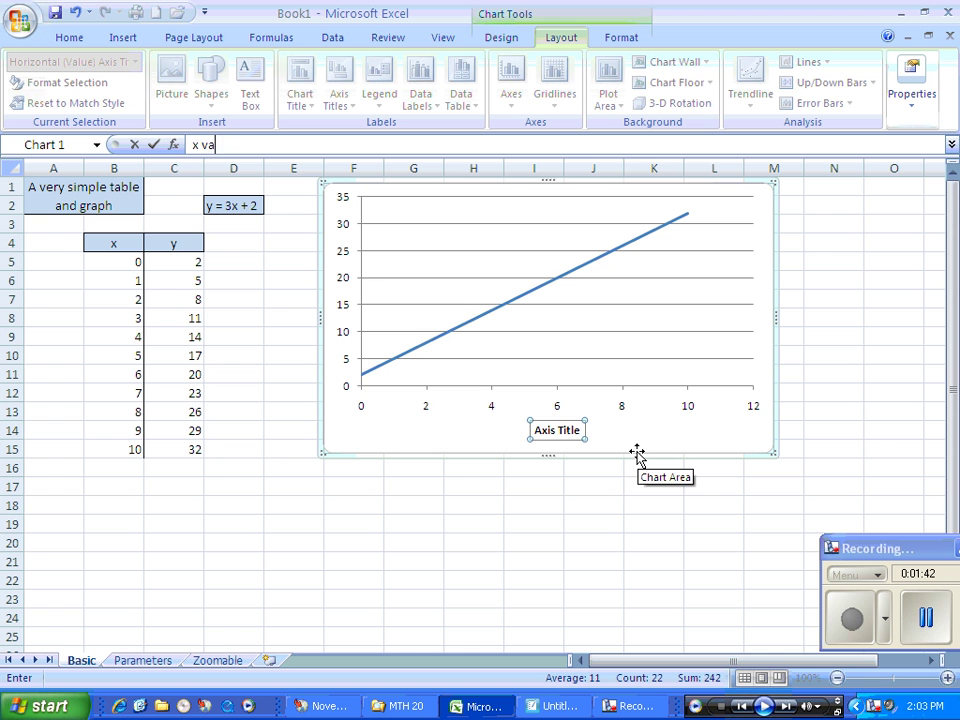
{"action": "type", "text": "lues"}
{"action": "key", "text": "Return"}
Add a rotated title to the chart's primary vertical axis reading "y-axis"
{"action": "left_click", "coordinate": [338, 90]}
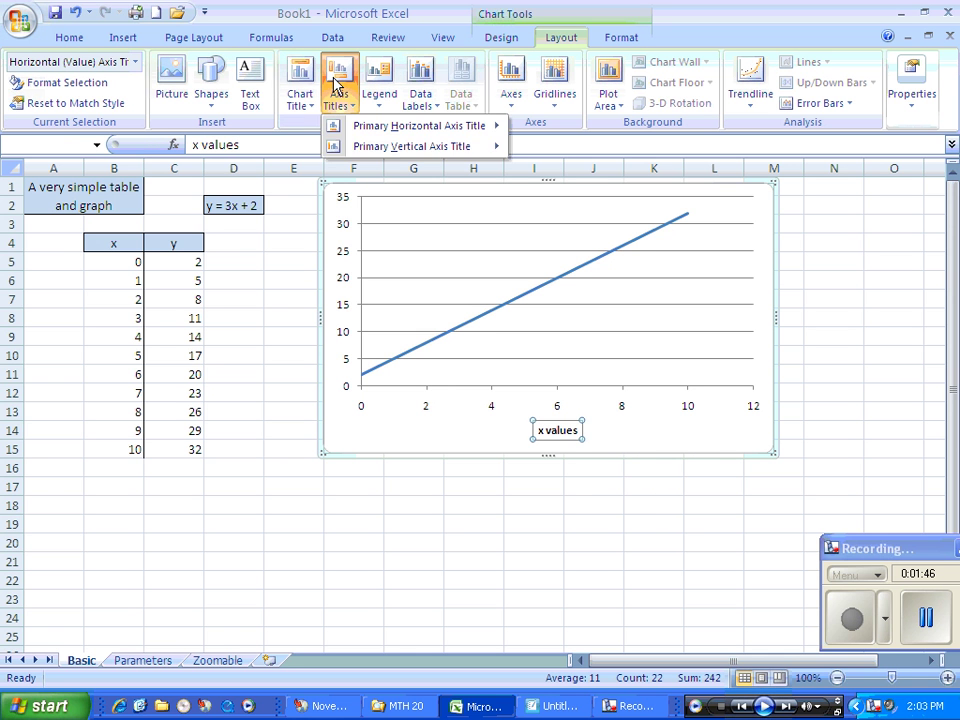
{"action": "mouse_move", "coordinate": [396, 152]}
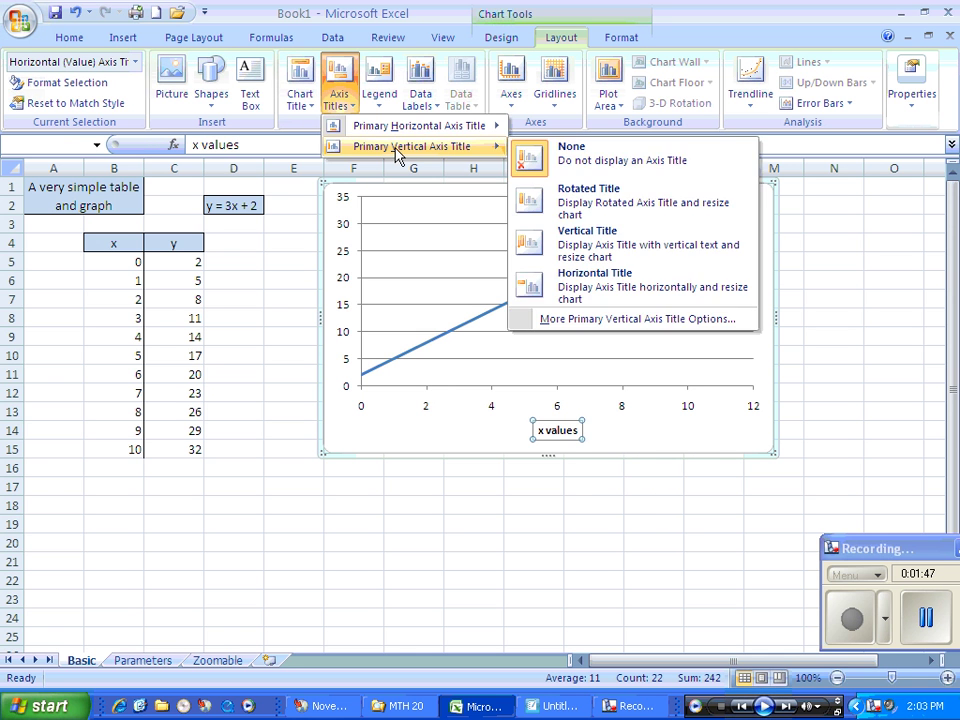
{"action": "left_click", "coordinate": [563, 205]}
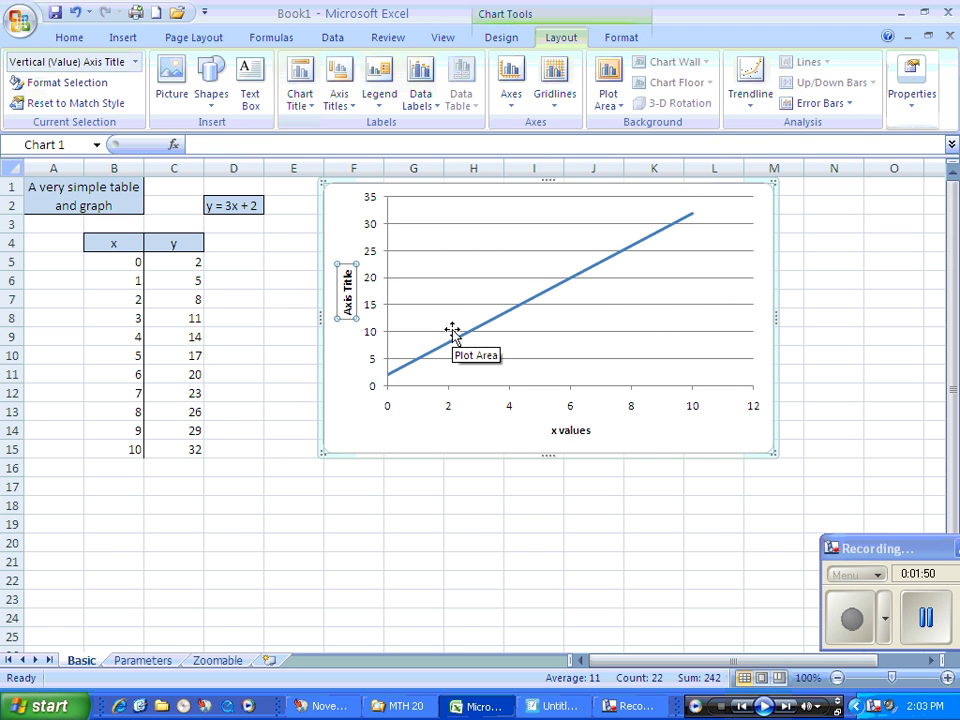
{"action": "type", "text": "y-"}
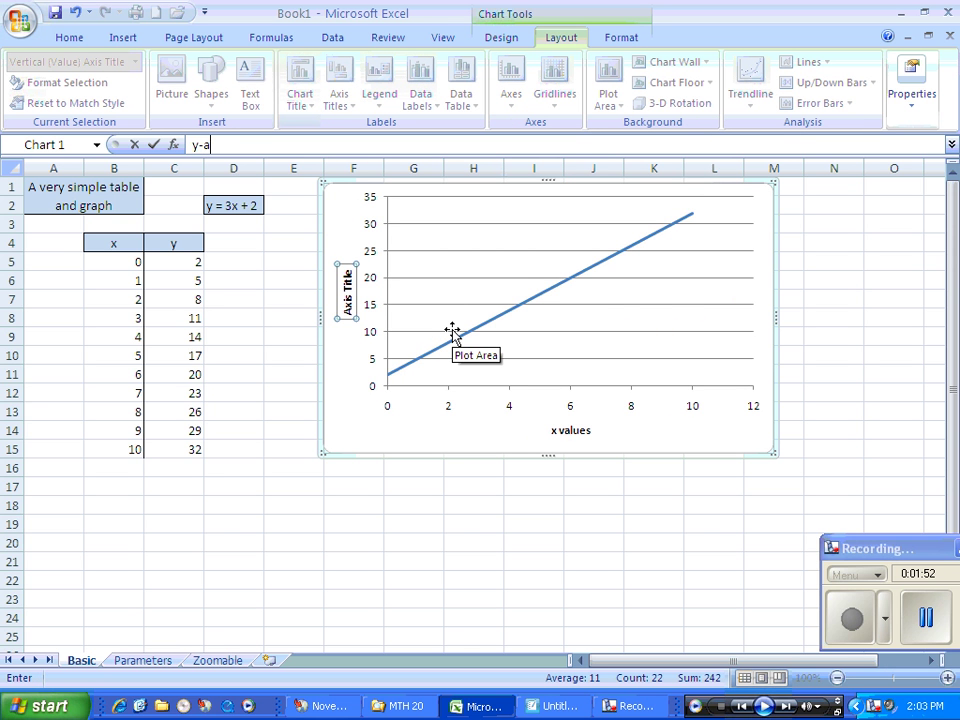
{"action": "type", "text": "axis"}
{"action": "key", "text": "Return"}
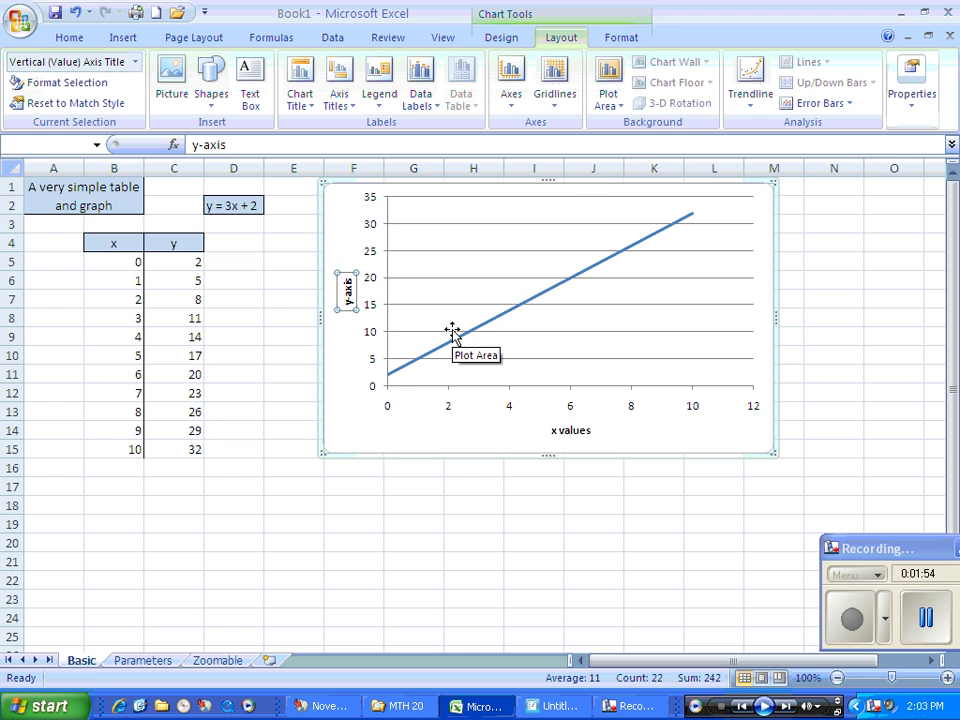
Add a centered overlay title to the chart reading "Graph of y = 3x + 2"
{"action": "left_click", "coordinate": [300, 85]}
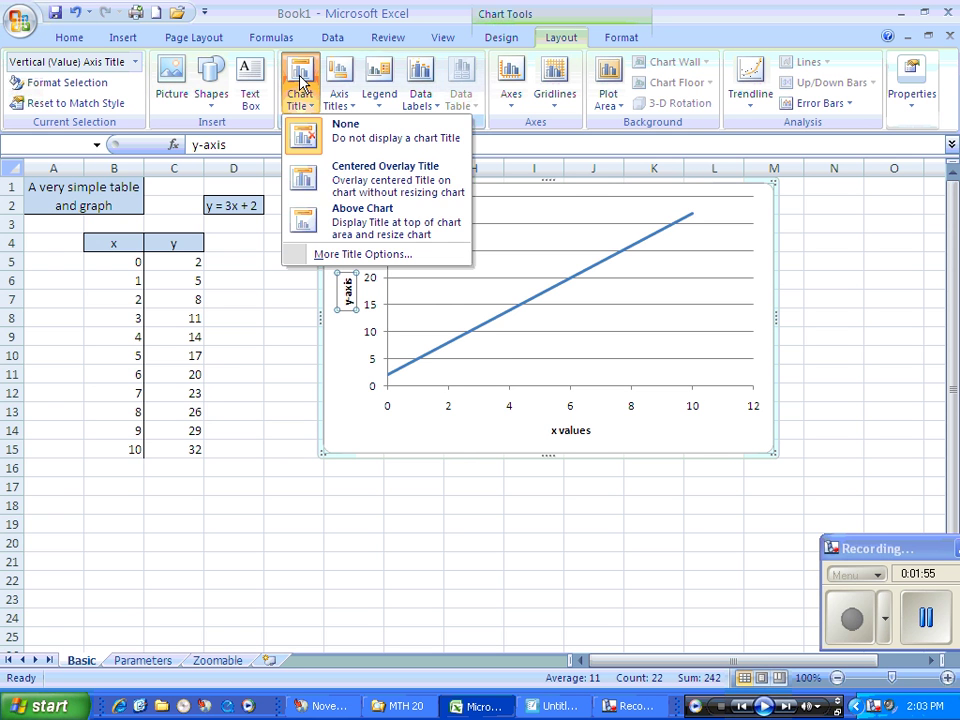
{"action": "left_click", "coordinate": [334, 185]}
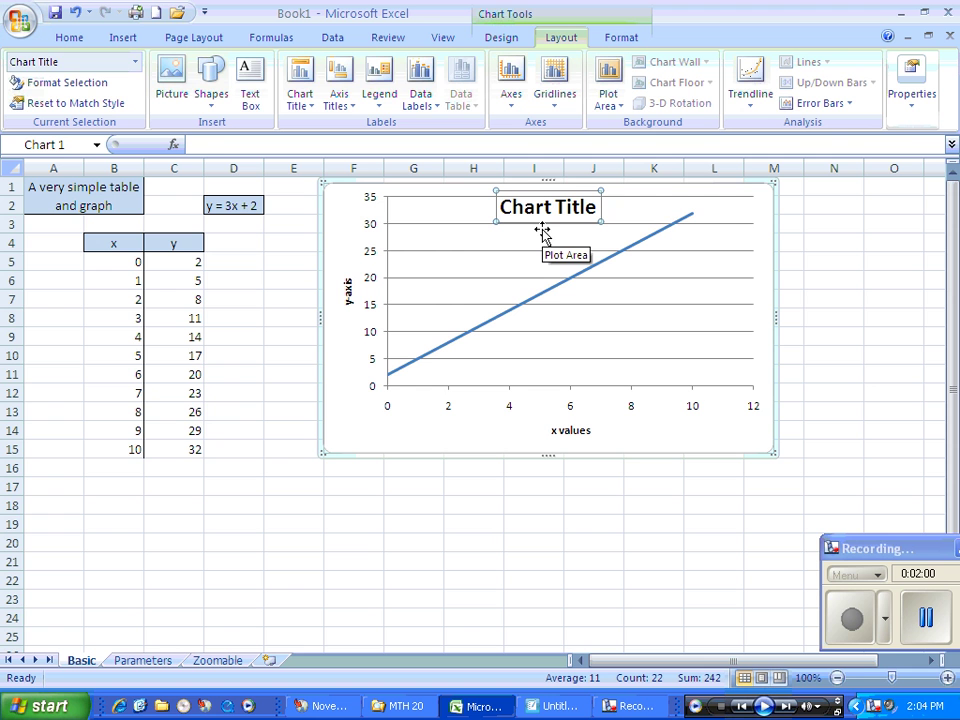
{"action": "type", "text": "Graph of y ="}
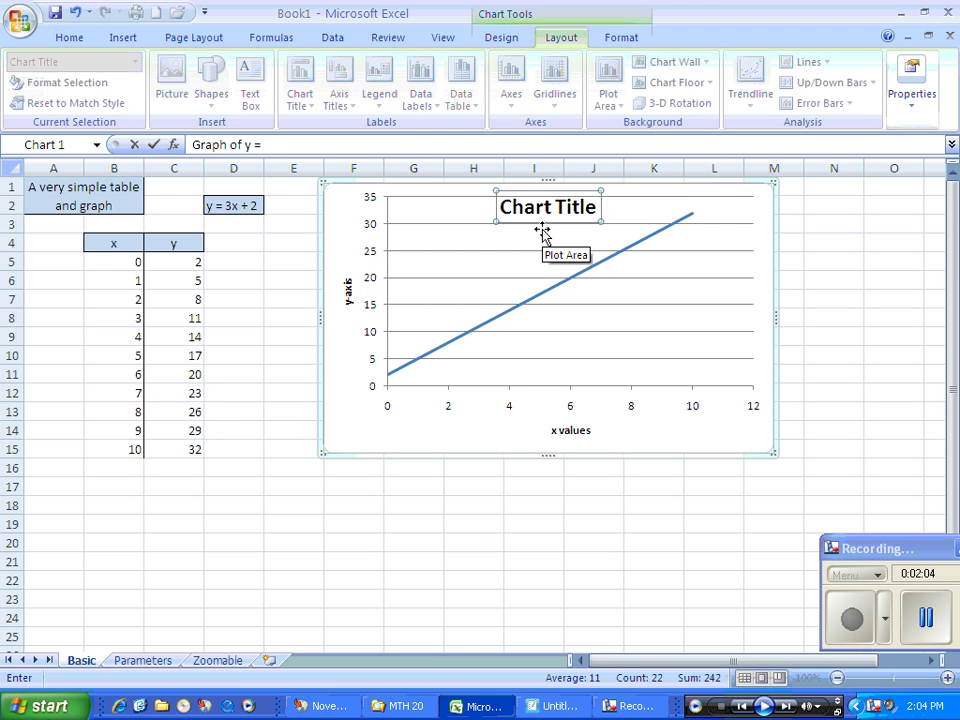
{"action": "type", "text": " 3x + 2"}
{"action": "key", "text": "Return"}
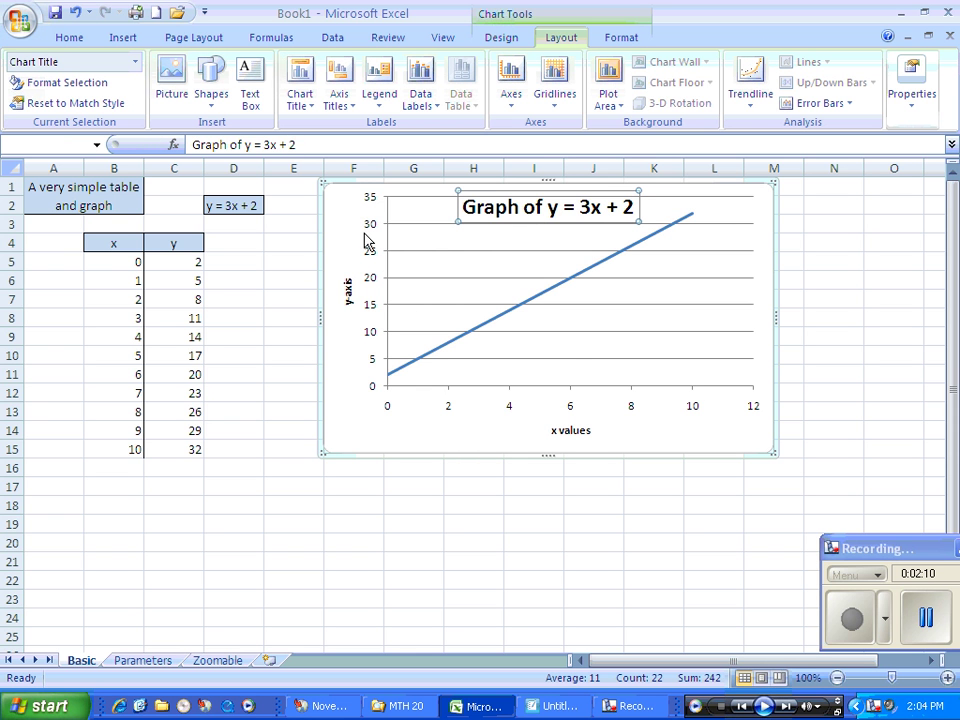
Move the chart down so it spans about rows 4 to 19, and nudge its title slightly upward
{"action": "left_click_drag", "start_coordinate": [358, 243], "coordinate": [354, 306]}
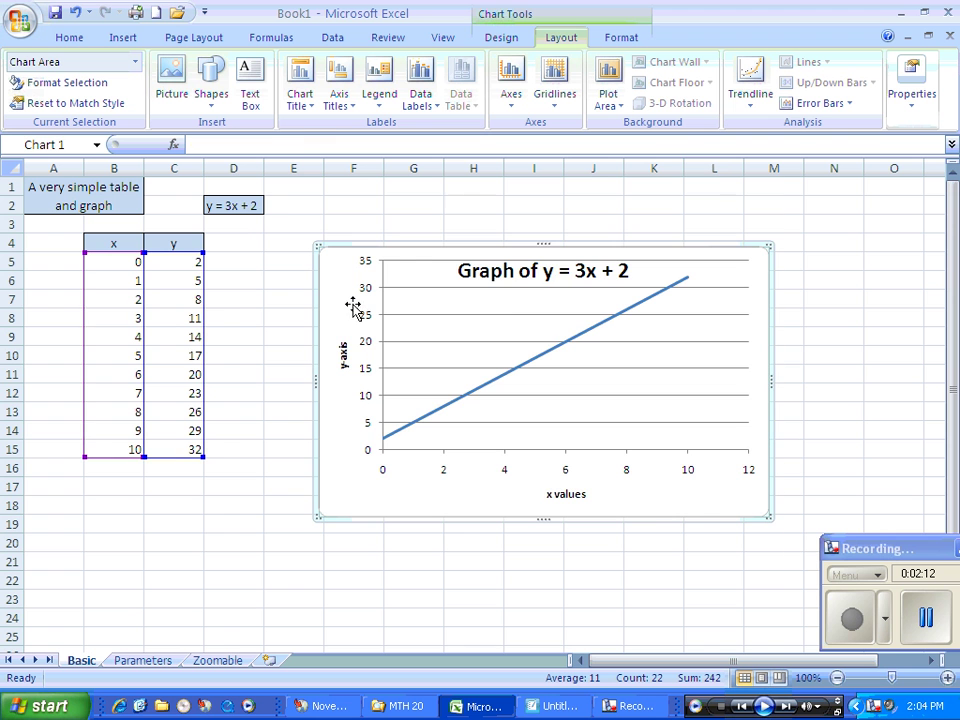
{"action": "left_click", "coordinate": [542, 267]}
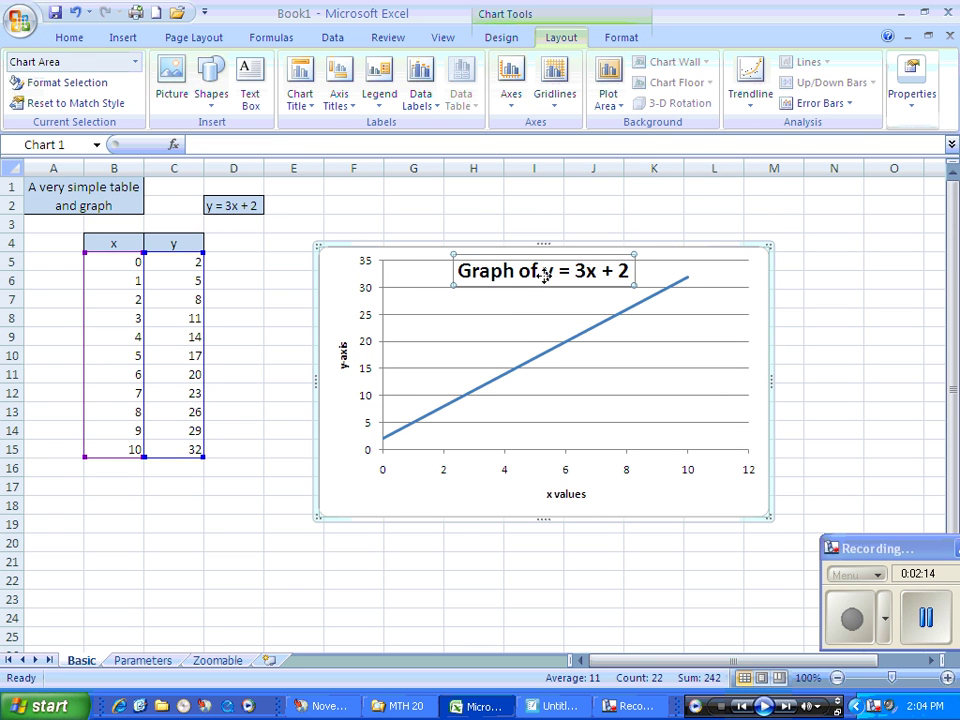
{"action": "left_click_drag", "start_coordinate": [542, 262], "coordinate": [542, 255]}
Shrink the plot area from its upper and left edges to clear the chart title, and shift the y-axis title left away from the axis numbers
{"action": "left_click", "coordinate": [444, 268]}
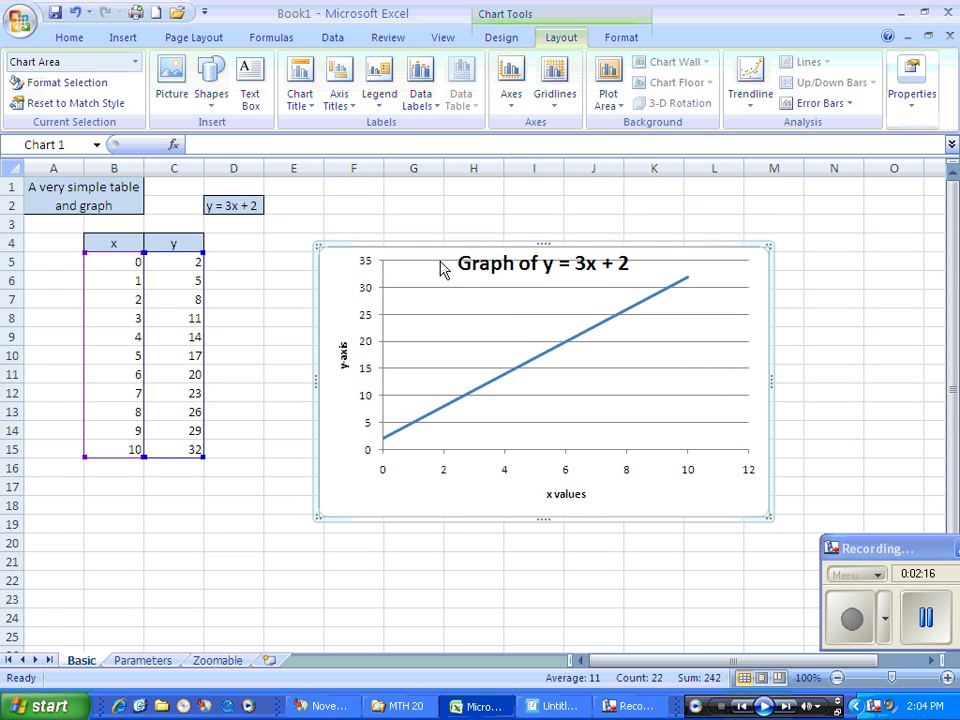
{"action": "left_click", "coordinate": [444, 261]}
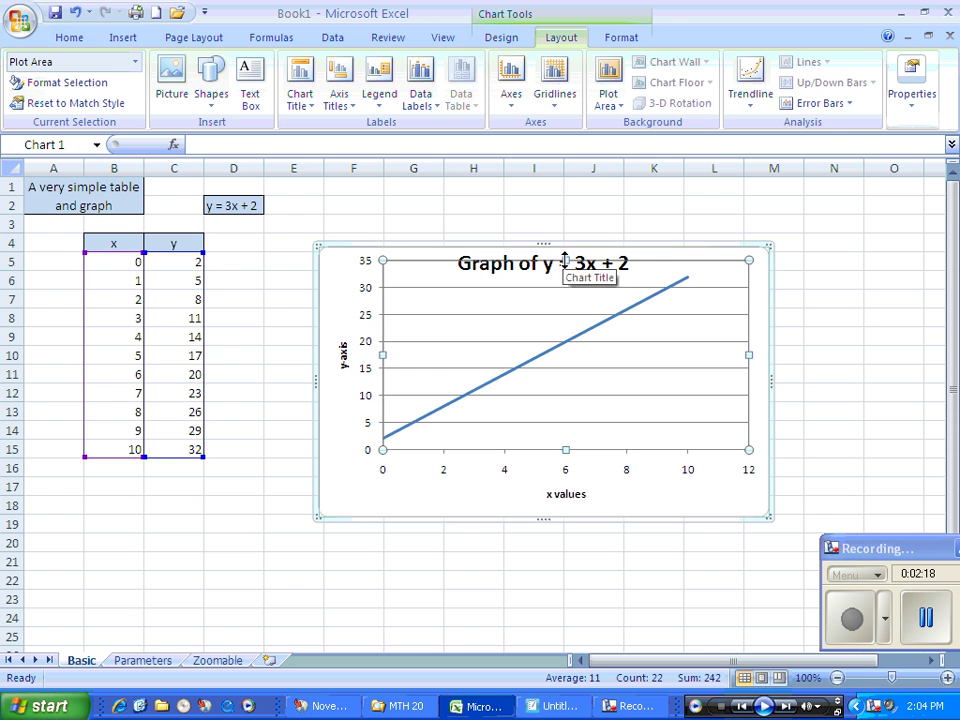
{"action": "left_click_drag", "start_coordinate": [564, 259], "coordinate": [564, 303]}
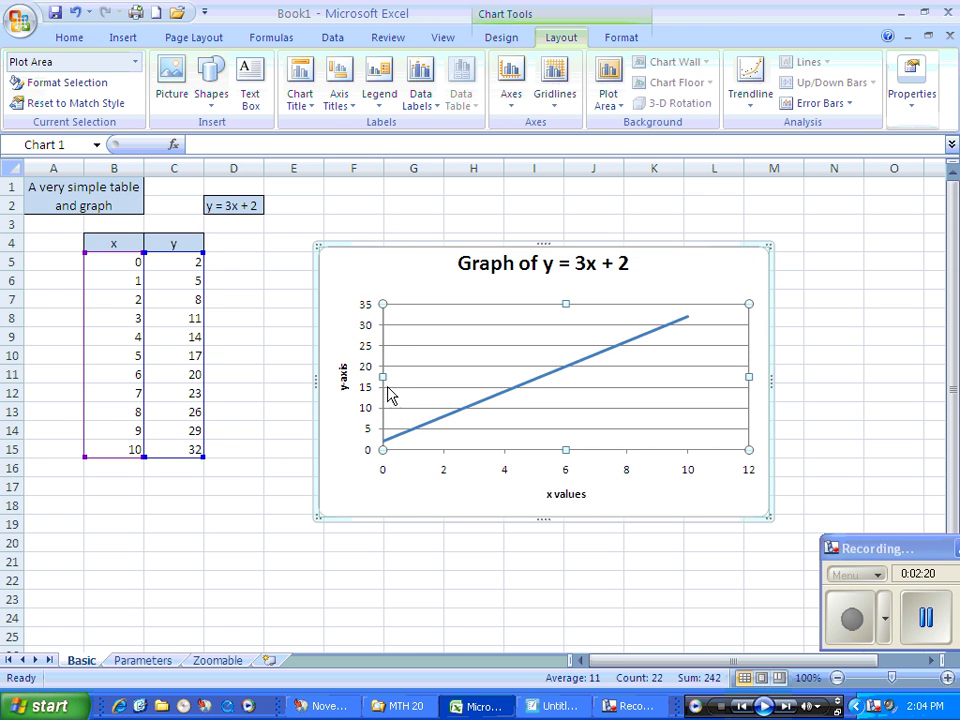
{"action": "left_click_drag", "start_coordinate": [384, 377], "coordinate": [400, 377]}
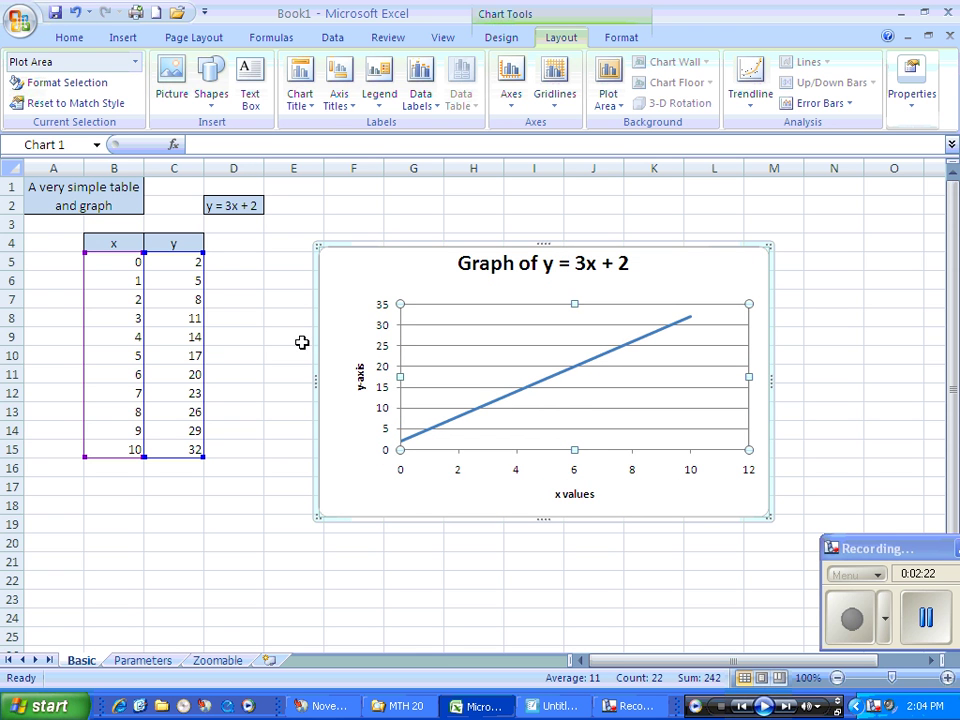
{"action": "left_click", "coordinate": [360, 378]}
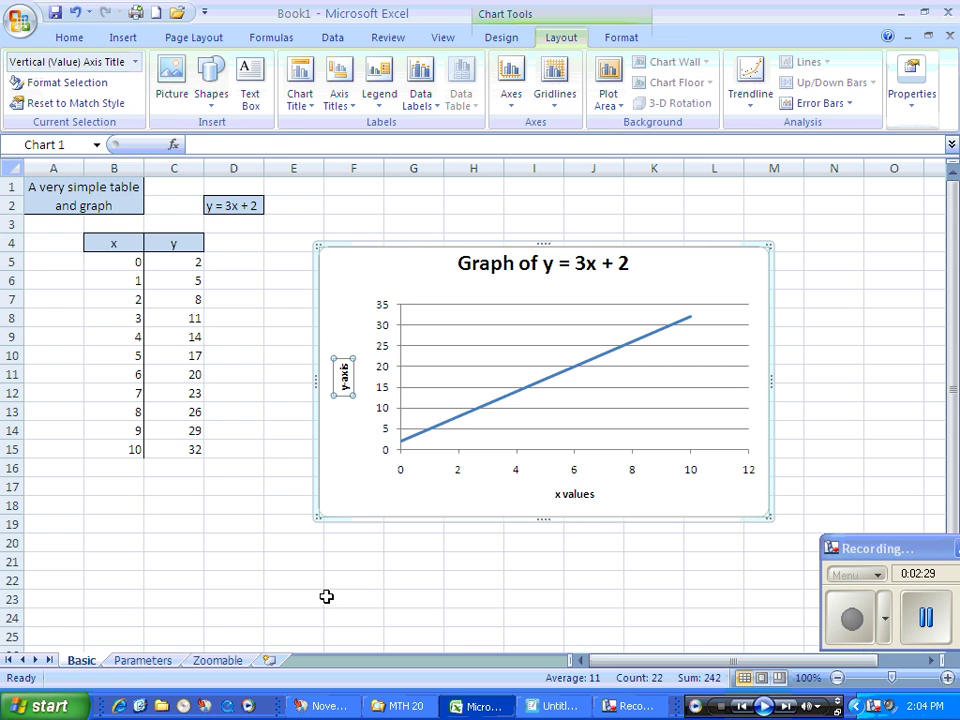
On the Parameters sheet, enter -2 as the rate of change in C4 and 4 as the starting value in C5
{"action": "left_click", "coordinate": [165, 662]}
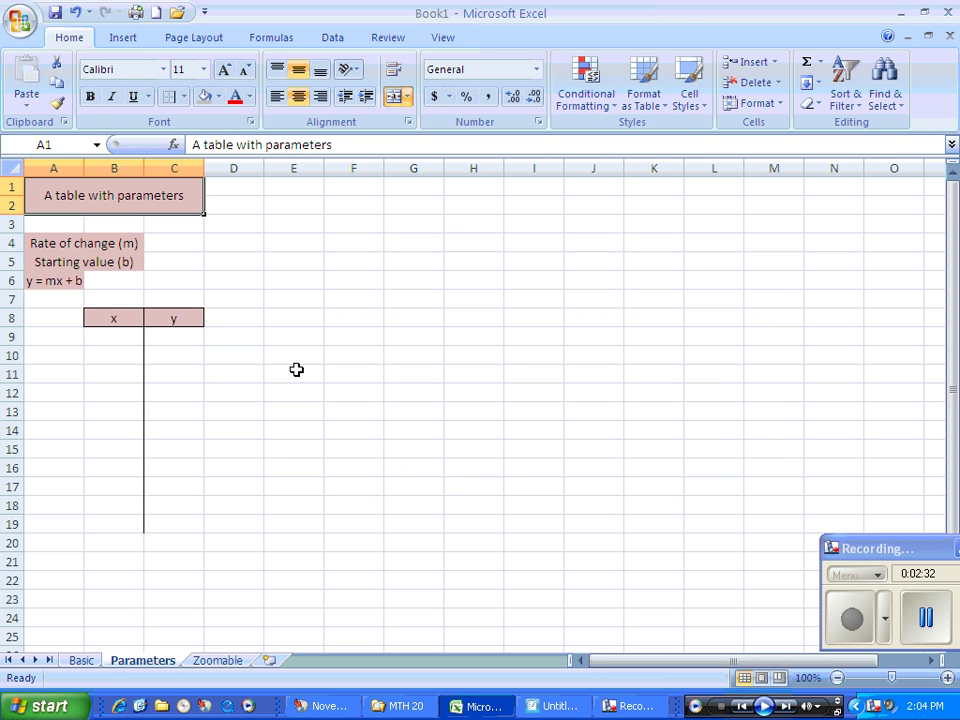
{"action": "left_click", "coordinate": [180, 244]}
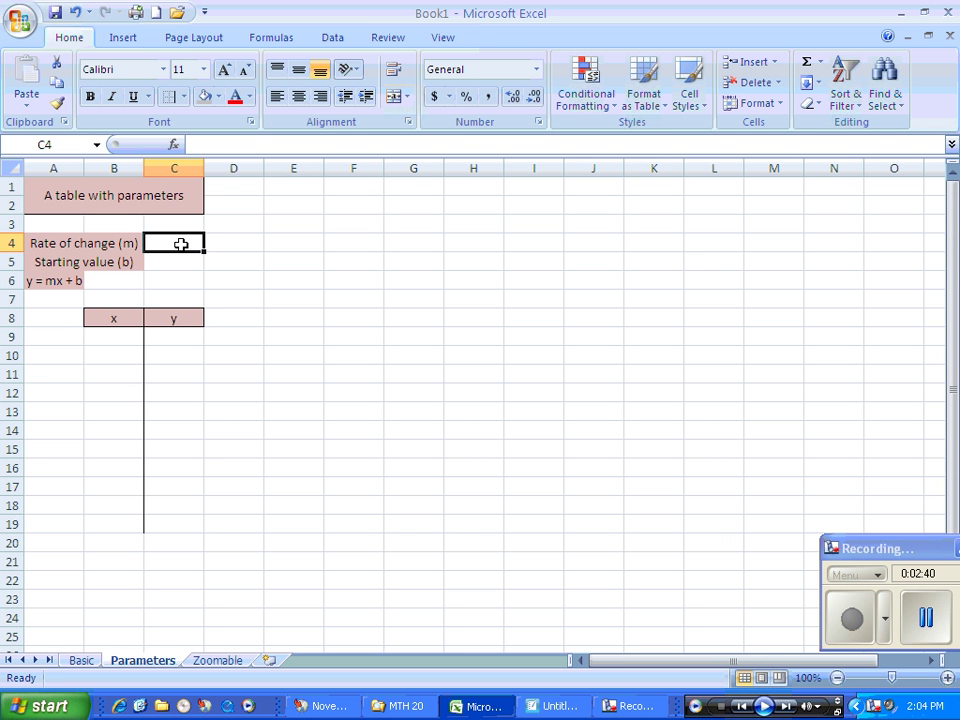
{"action": "type", "text": "-2"}
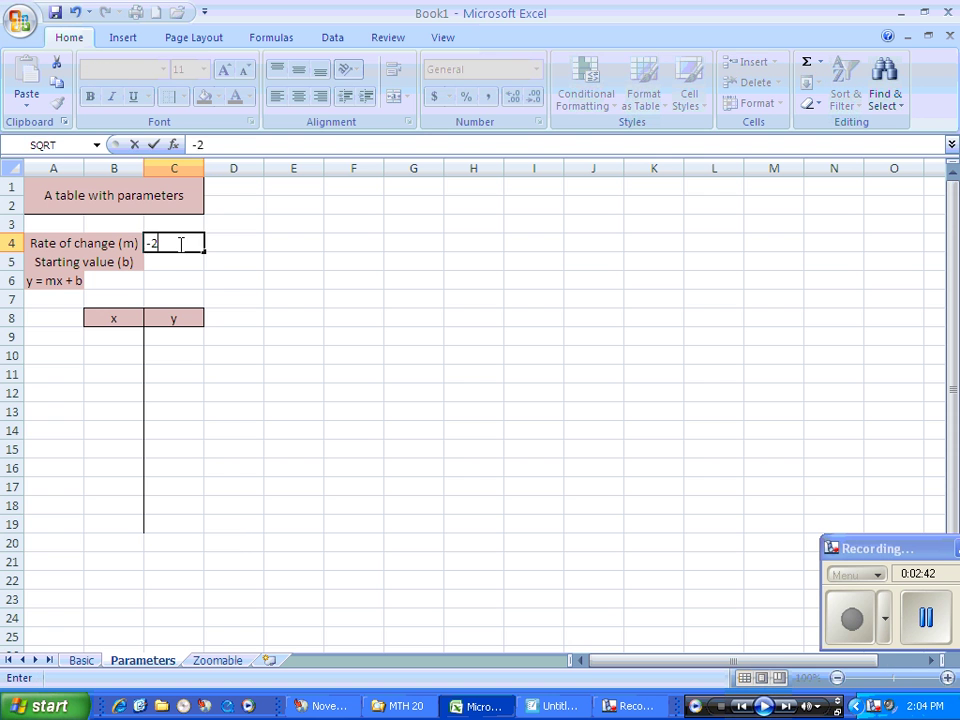
{"action": "key", "text": "Return"}
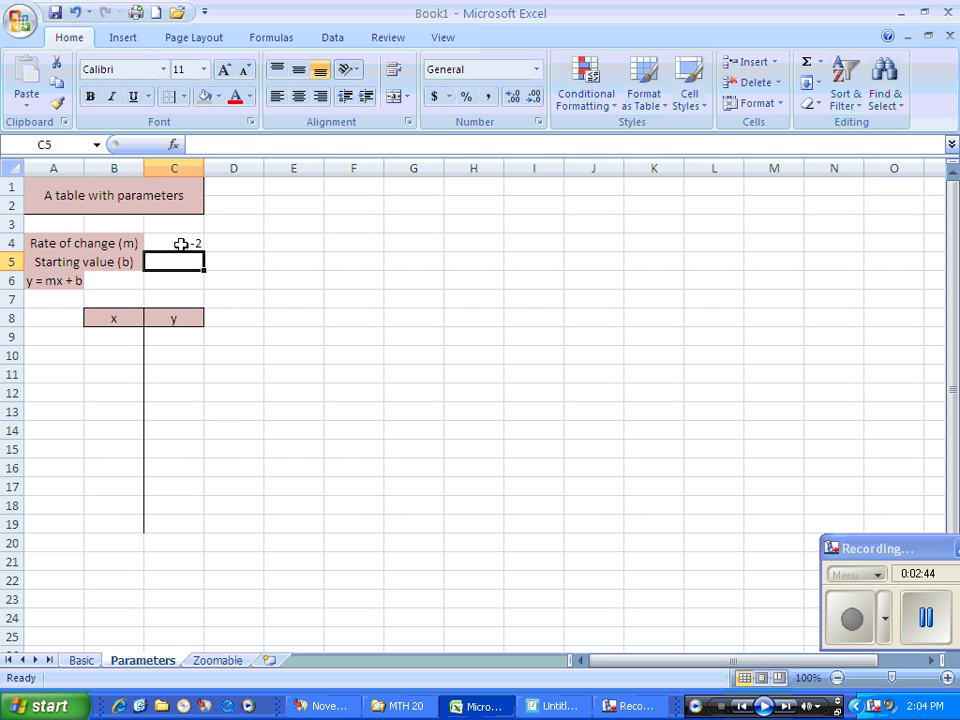
{"action": "type", "text": "4"}
{"action": "key", "text": "Return"}
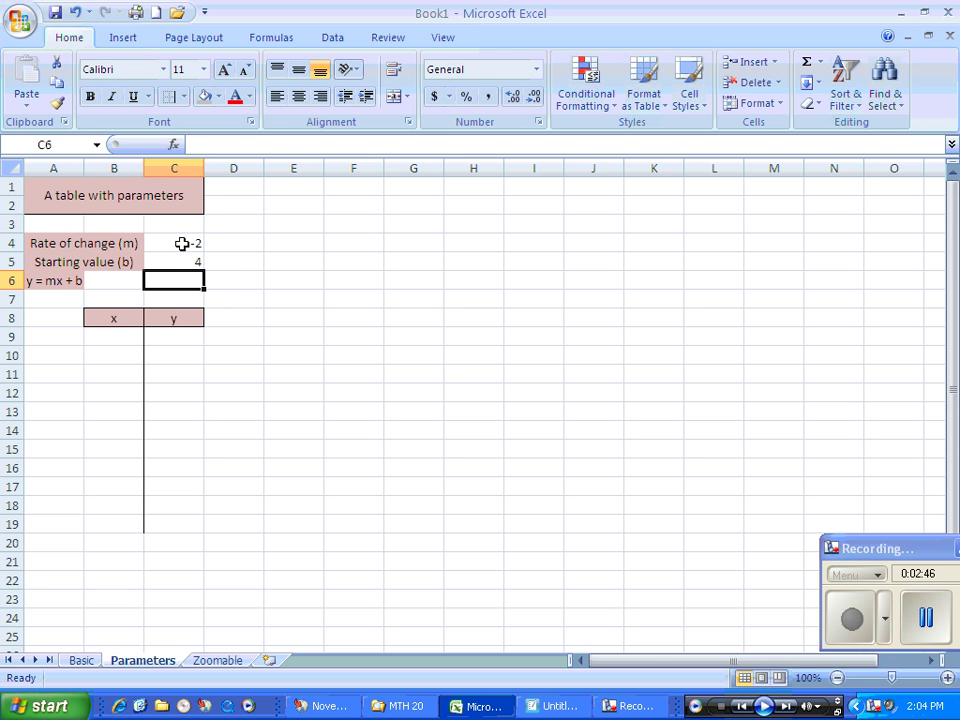
Build the x column with 0 in B9 and the formula =B9+1 in B10, filled down to B19
{"action": "left_click", "coordinate": [121, 337]}
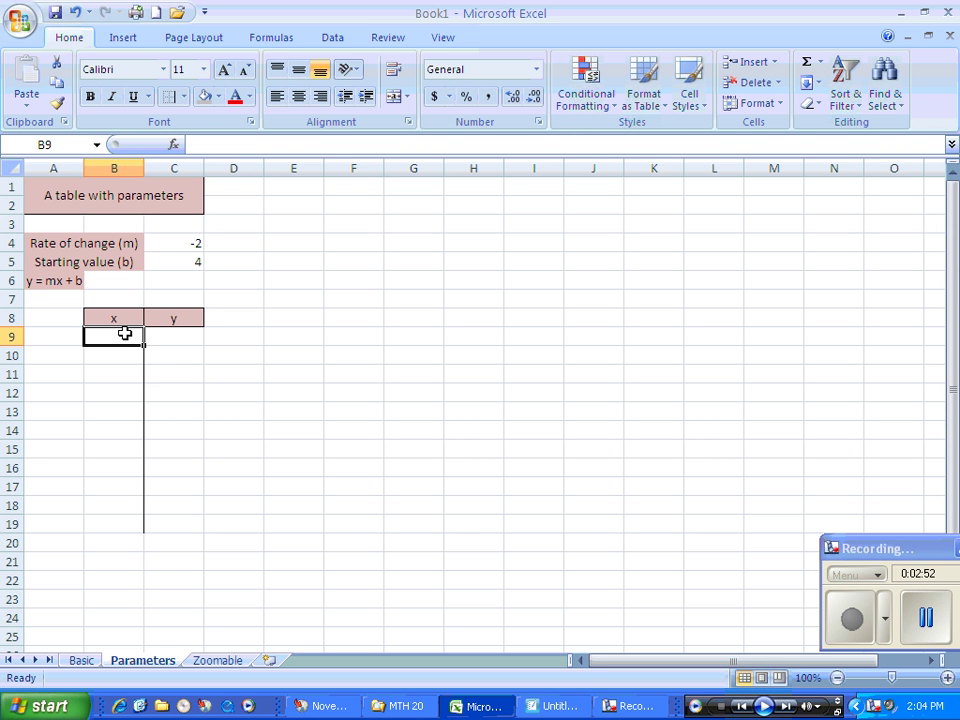
{"action": "type", "text": "0"}
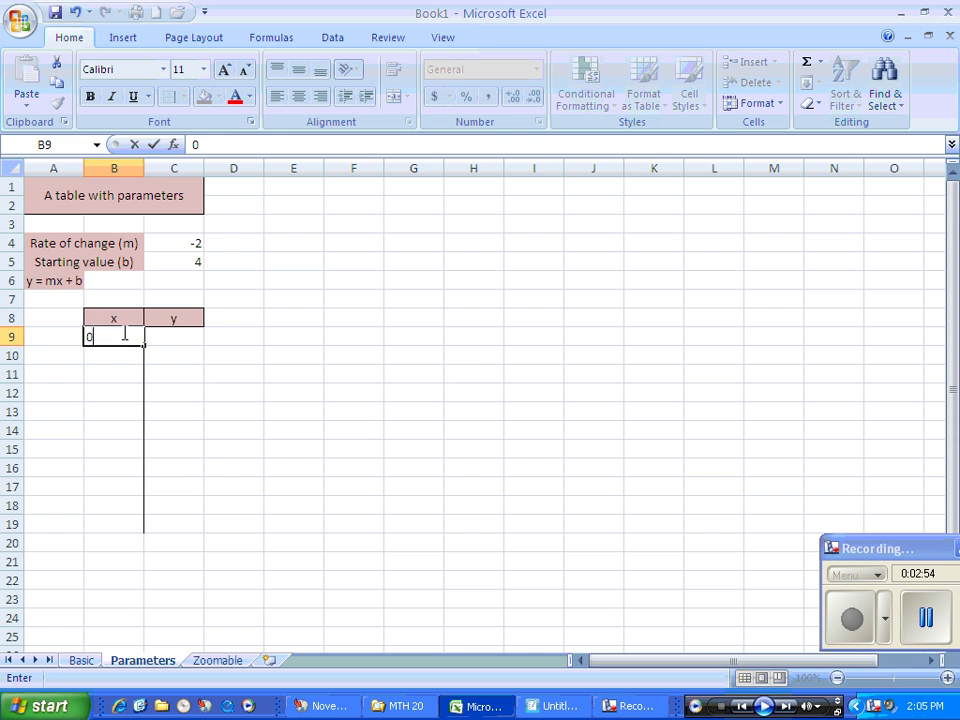
{"action": "key", "text": "Return"}
{"action": "type", "text": "="}
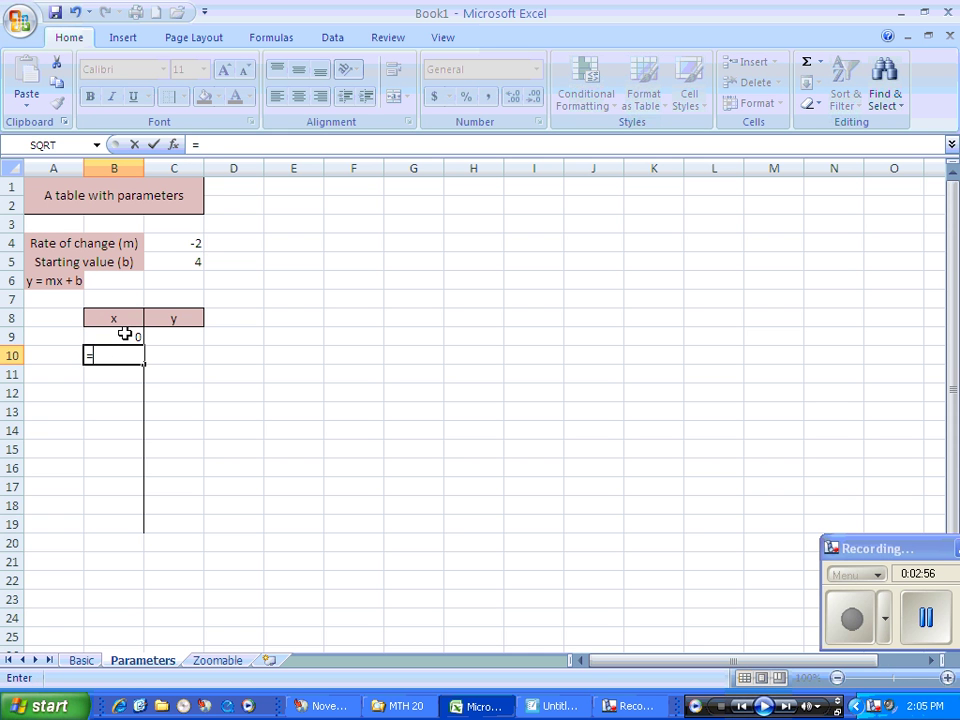
{"action": "left_click", "coordinate": [124, 334]}
{"action": "type", "text": "+1"}
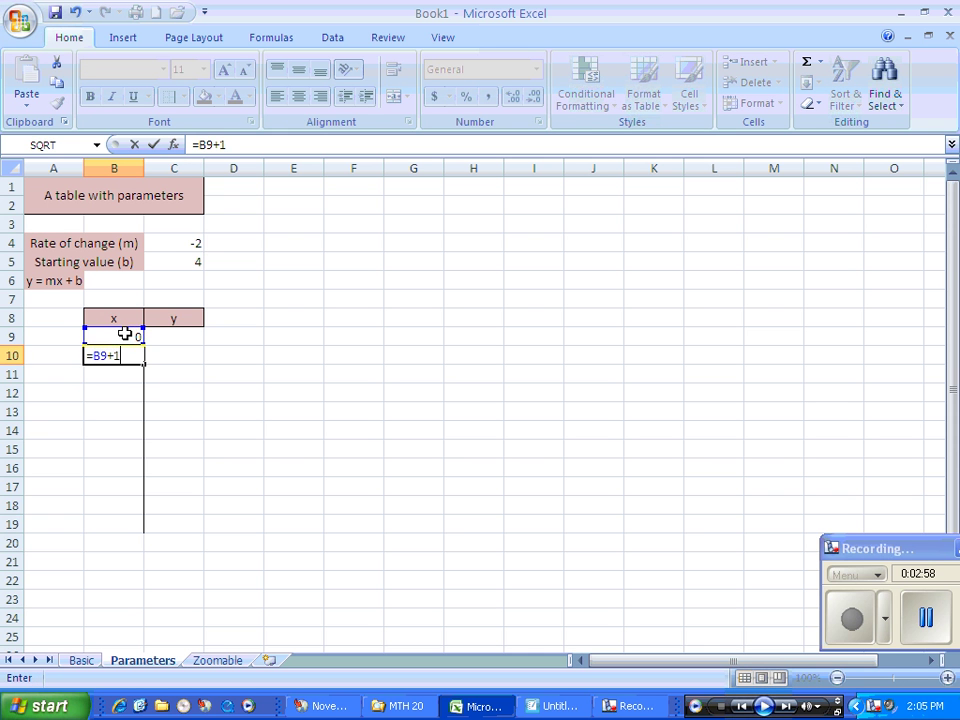
{"action": "key", "text": "Return"}
{"action": "left_click", "coordinate": [141, 361]}
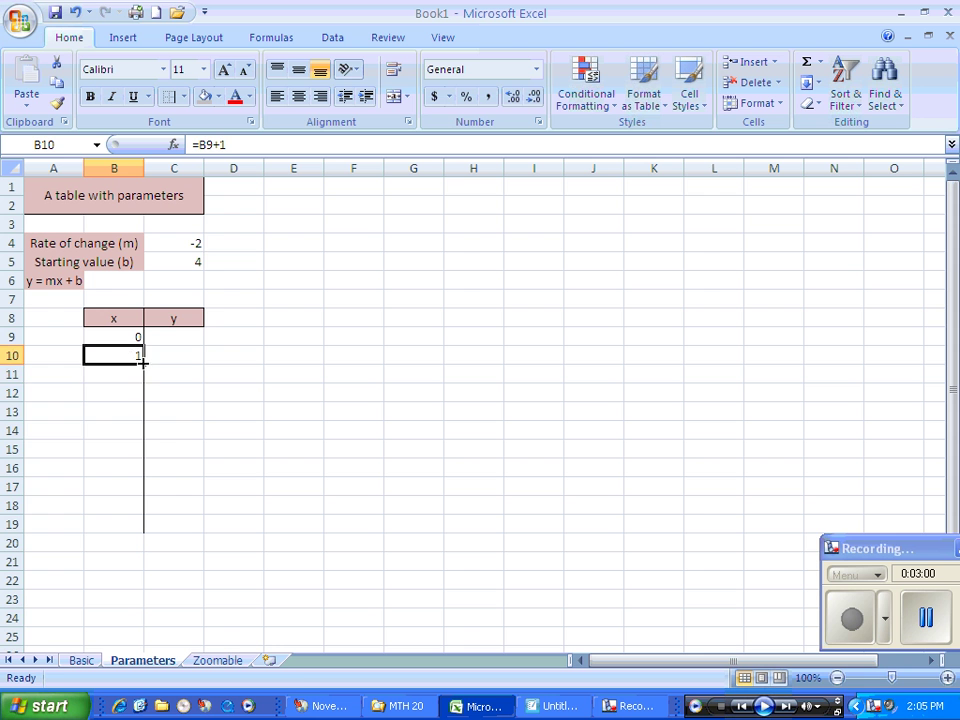
{"action": "left_click_drag", "start_coordinate": [145, 367], "coordinate": [150, 527]}
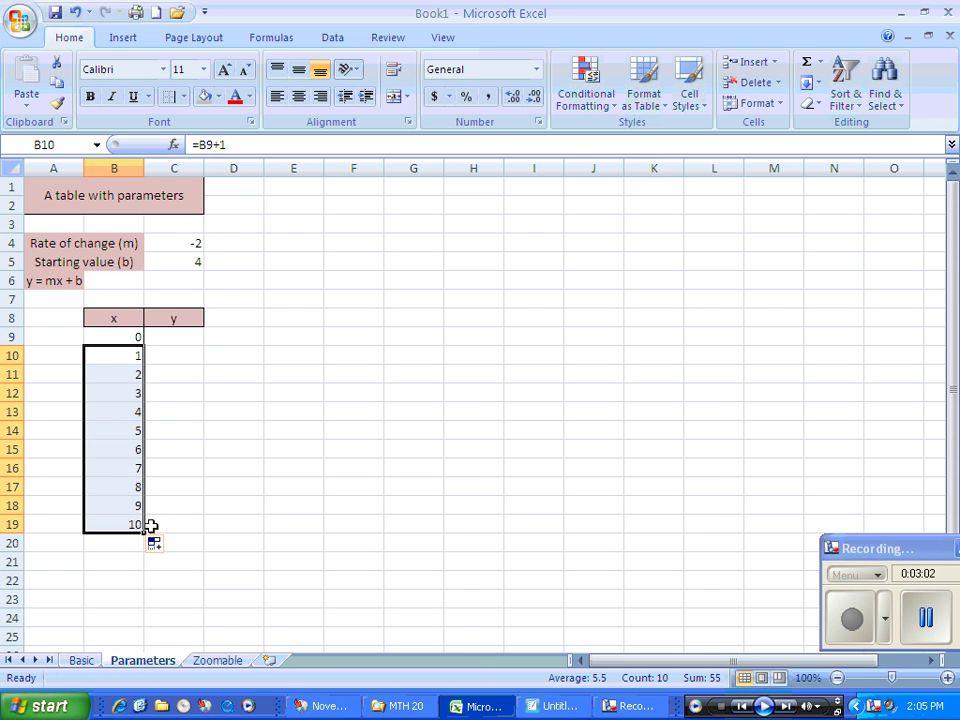
Enter the formula =$C$4*B9+$C$5 in C9 with absolute parameter references and fill it down to C19
{"action": "left_click", "coordinate": [168, 338]}
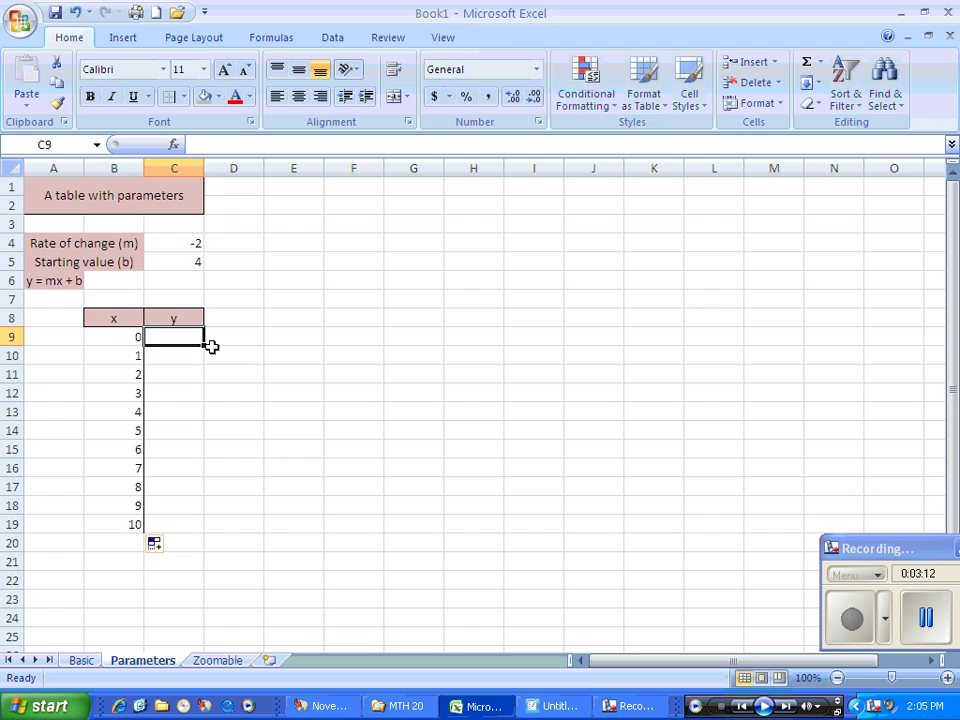
{"action": "type", "text": "="}
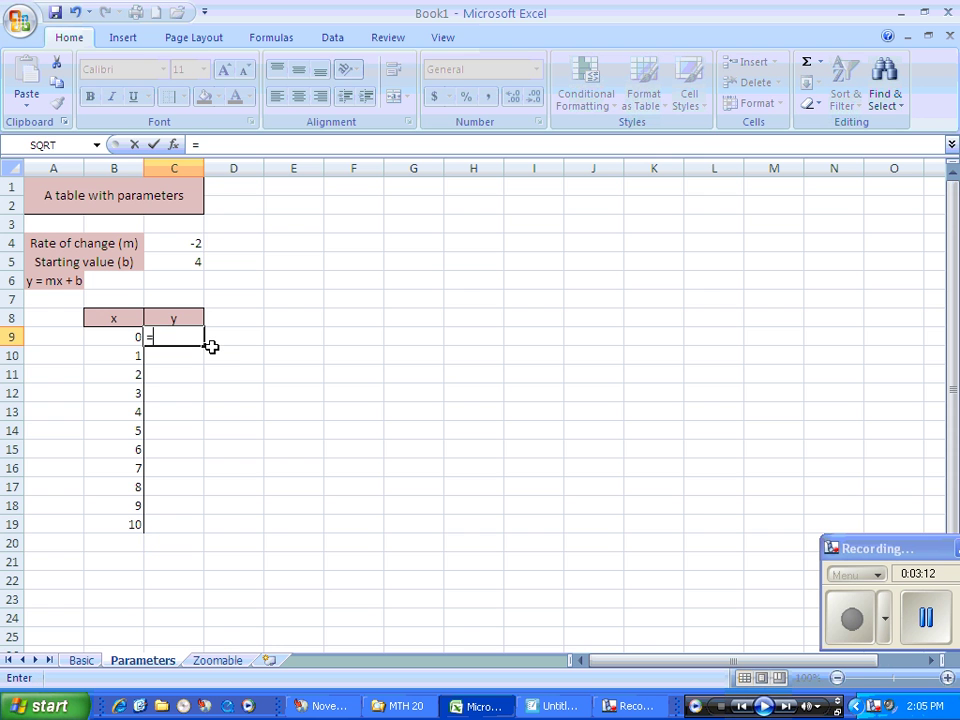
{"action": "left_click", "coordinate": [189, 246]}
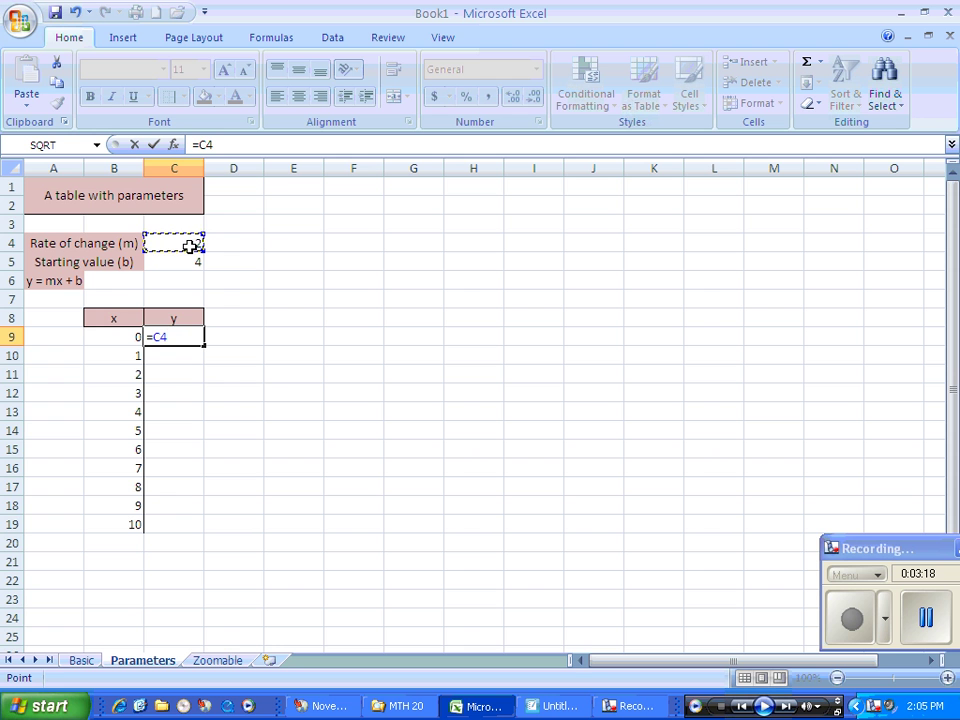
{"action": "key", "text": "F4"}
{"action": "type", "text": "*"}
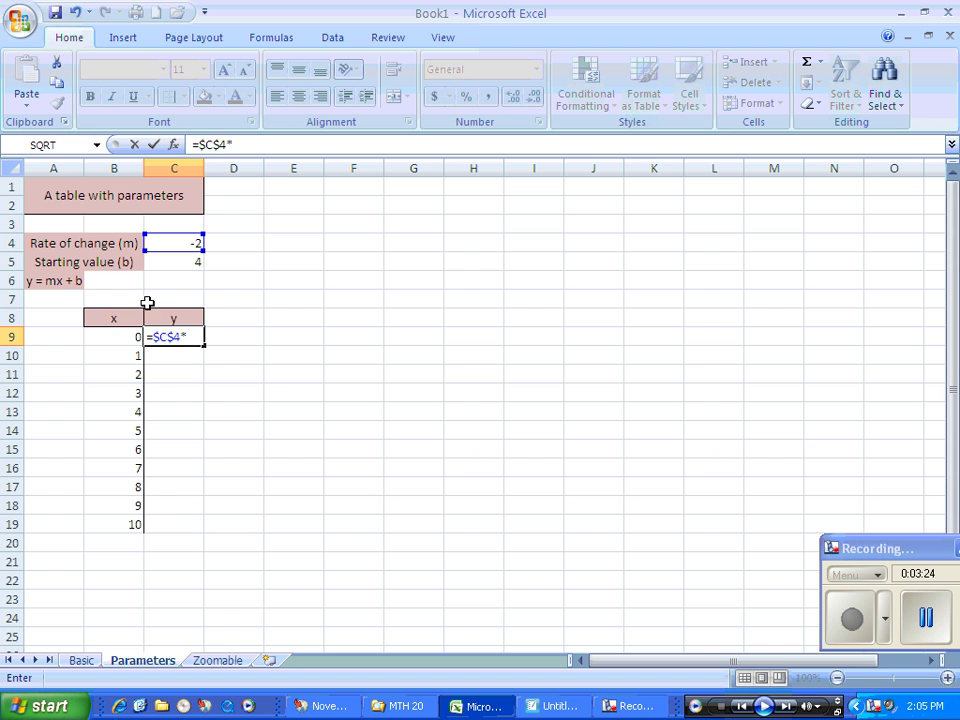
{"action": "left_click", "coordinate": [124, 338]}
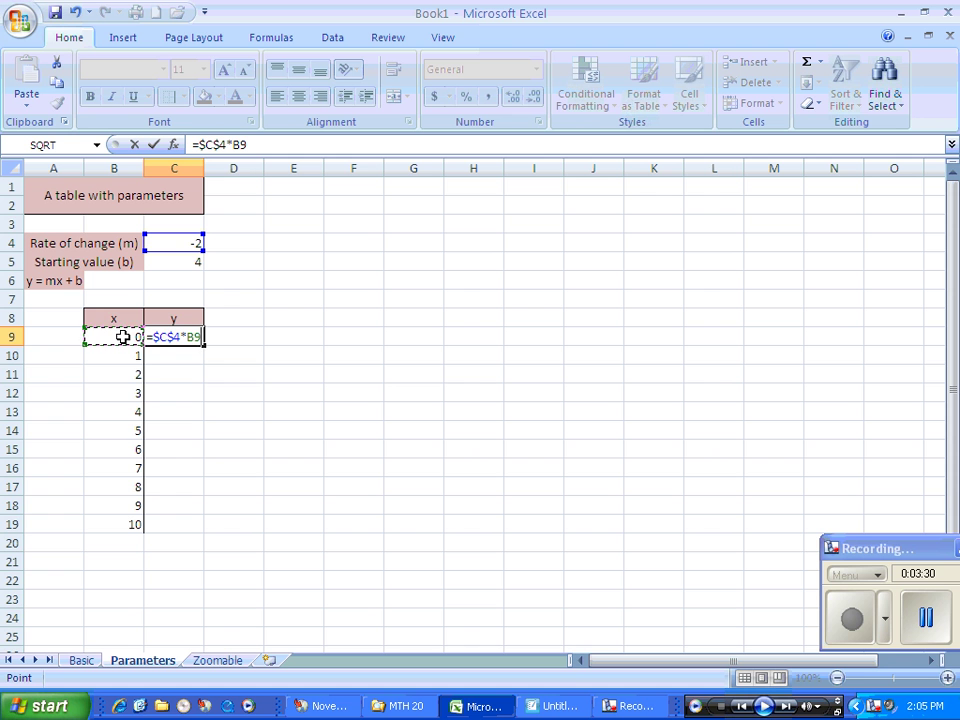
{"action": "type", "text": "+"}
{"action": "left_click", "coordinate": [190, 260]}
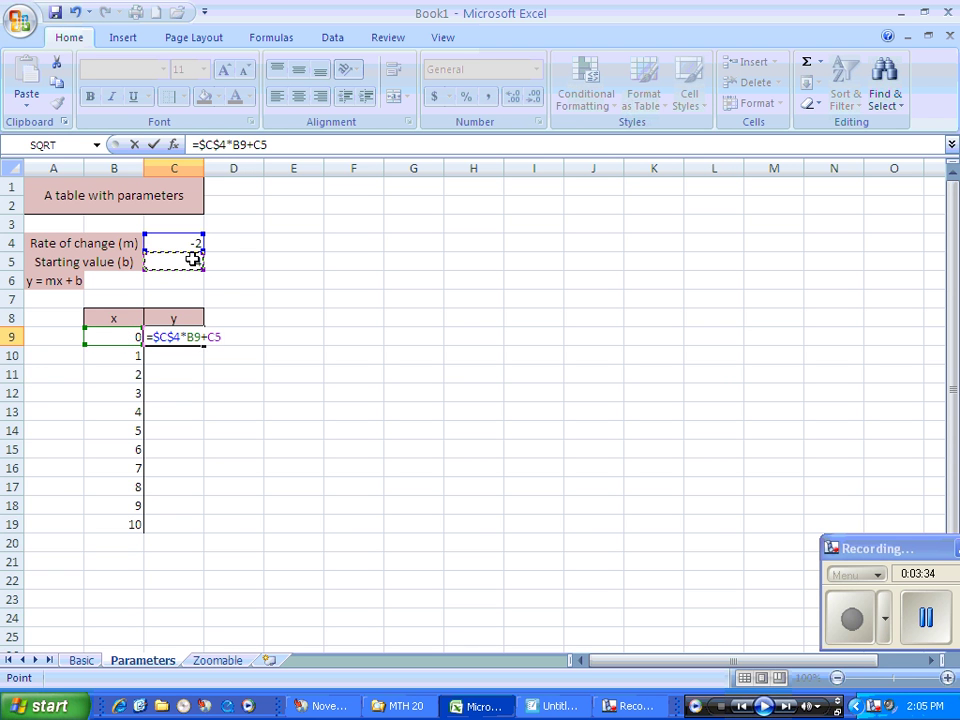
{"action": "key", "text": "F4"}
{"action": "key", "text": "Return"}
{"action": "left_click", "coordinate": [190, 337]}
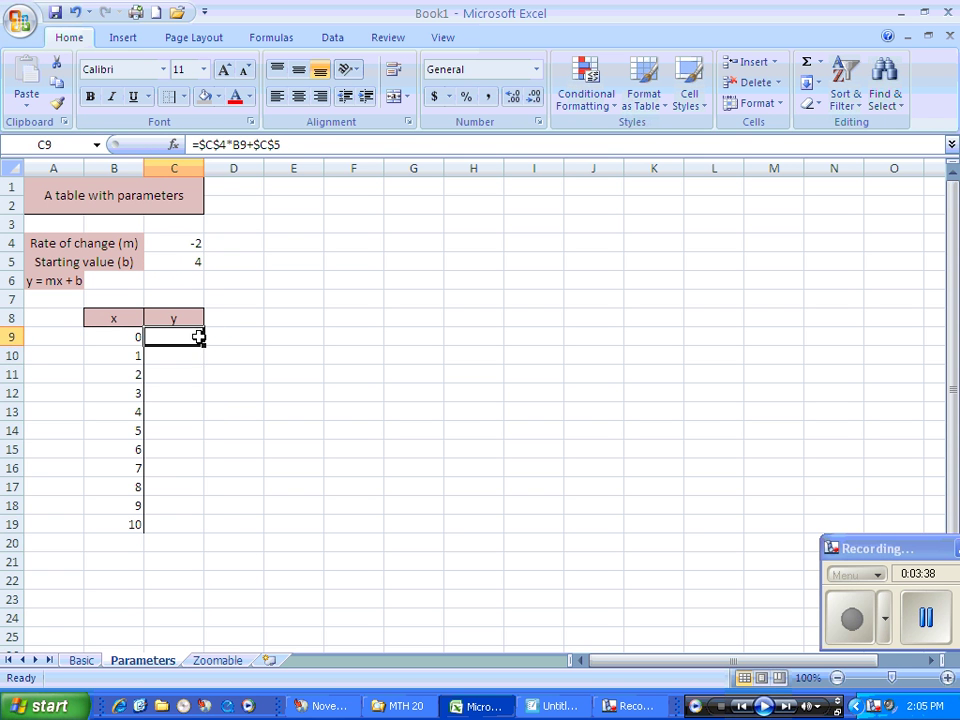
{"action": "double_click", "coordinate": [203, 345]}
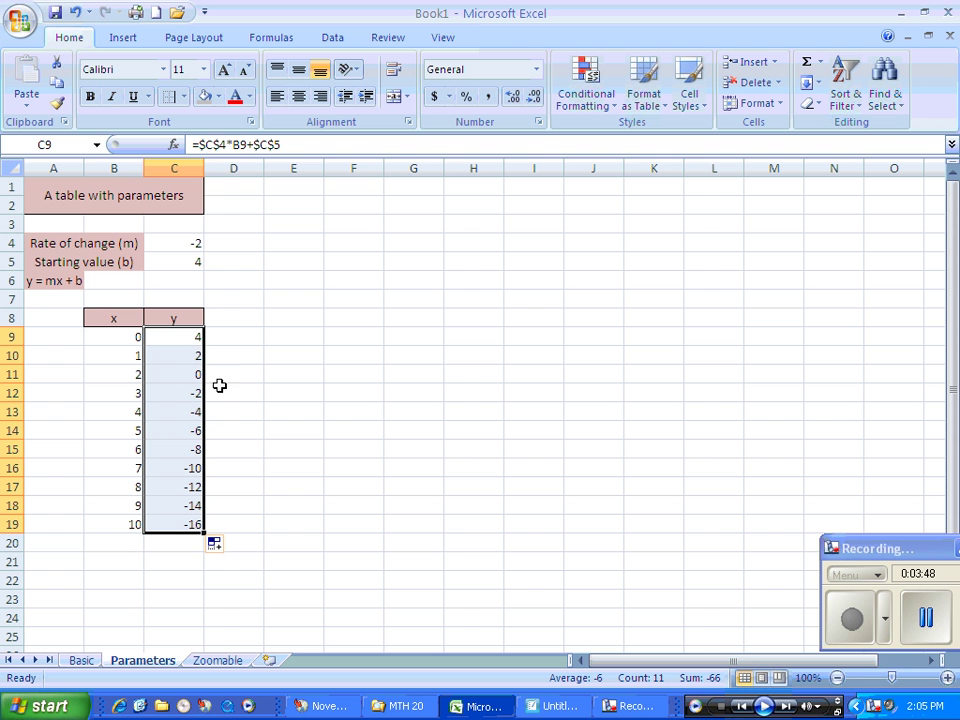
Change the starting value in C5 to 5 and the rate of change in C4 to -0.5
{"action": "left_click", "coordinate": [190, 262]}
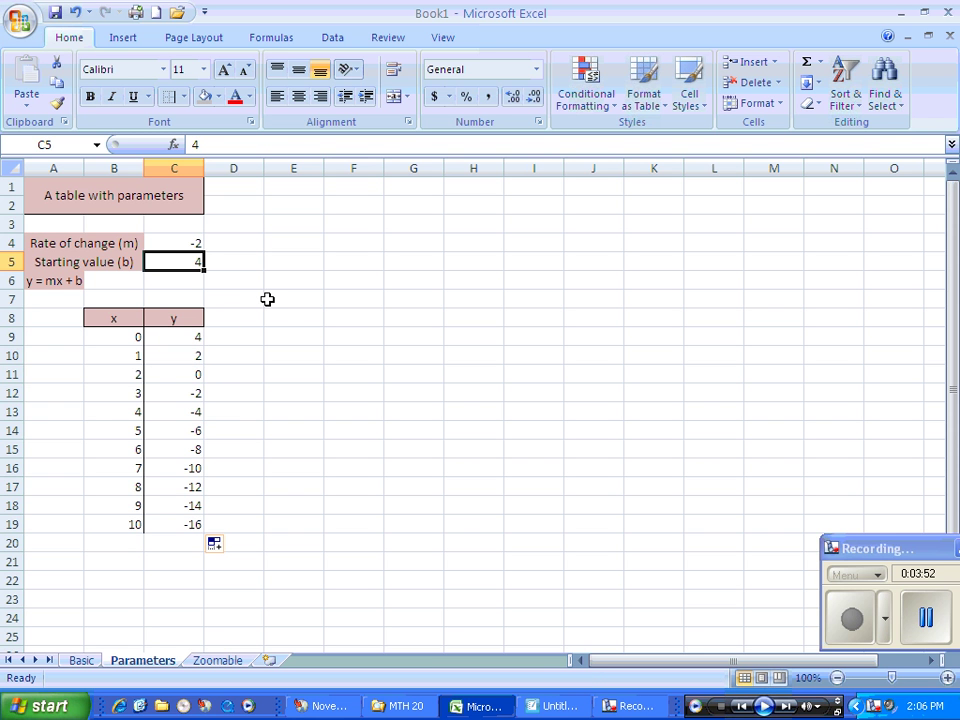
{"action": "type", "text": "5"}
{"action": "key", "text": "Return"}
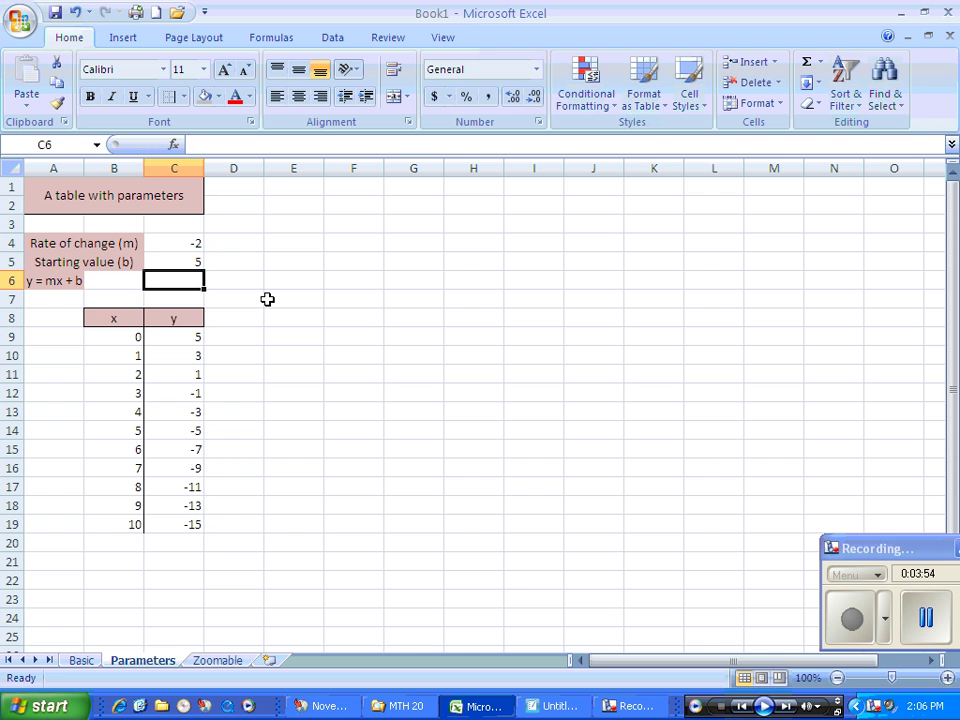
{"action": "left_click", "coordinate": [185, 243]}
{"action": "type", "text": "-"}
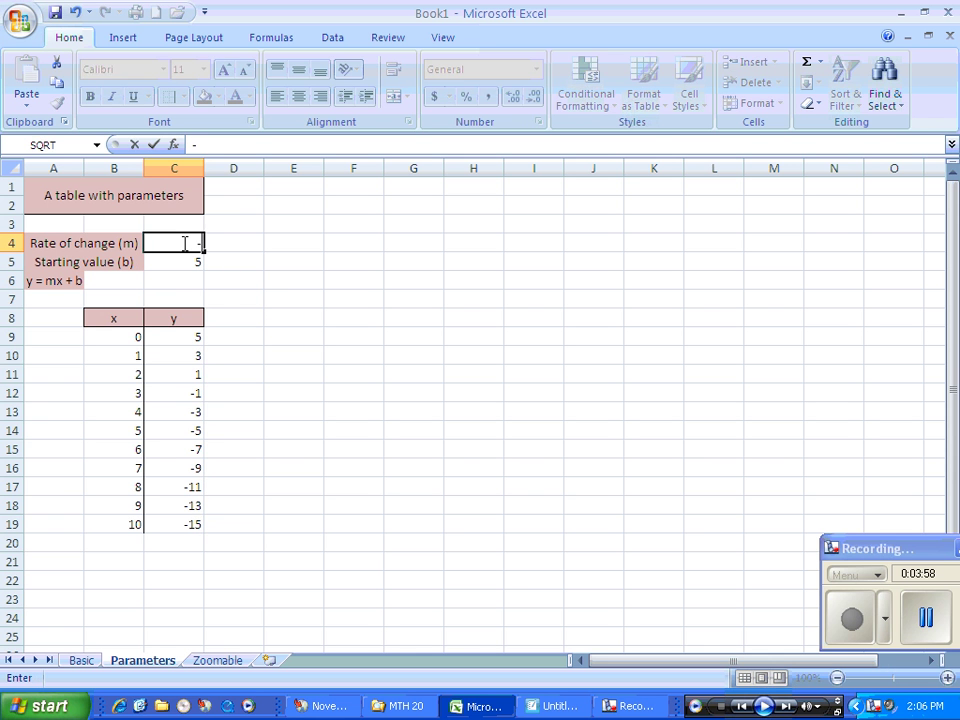
{"action": "key", "text": "Return"}
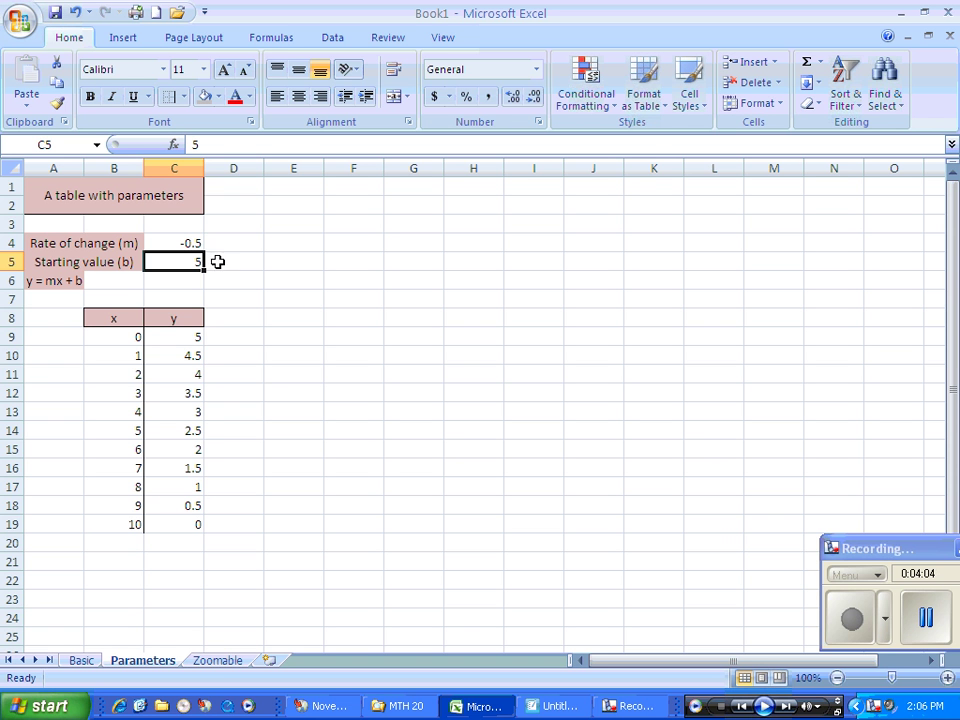
On the Zoomable sheet, enter 0 as the start value in B4, 10 as the stop value in B5 and 100 as the number of steps in B6
{"action": "left_click", "coordinate": [218, 661]}
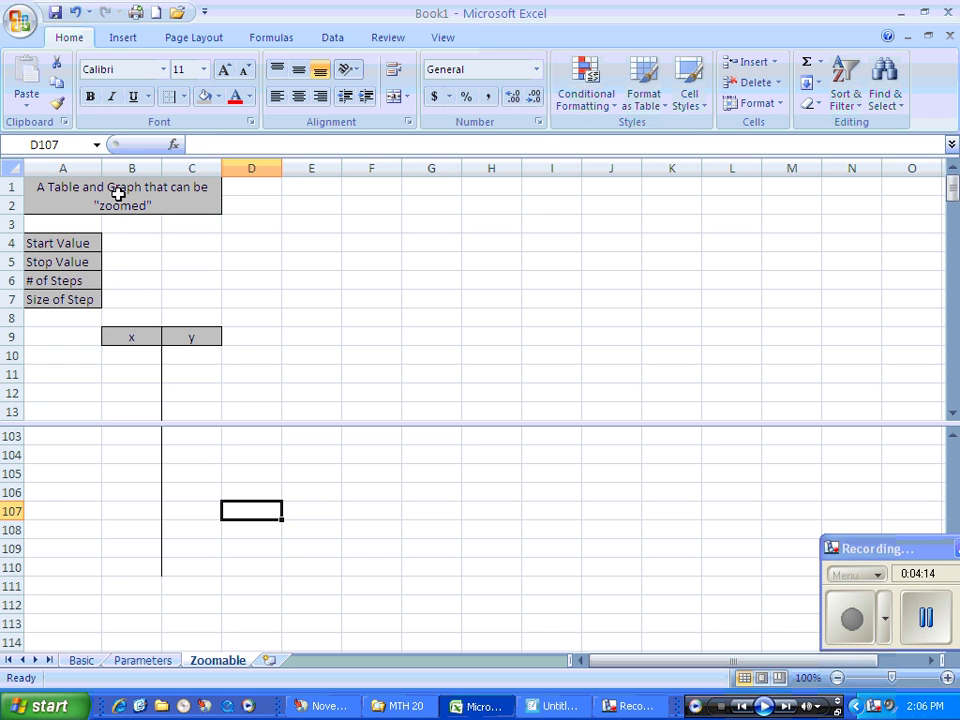
{"action": "left_click", "coordinate": [136, 245]}
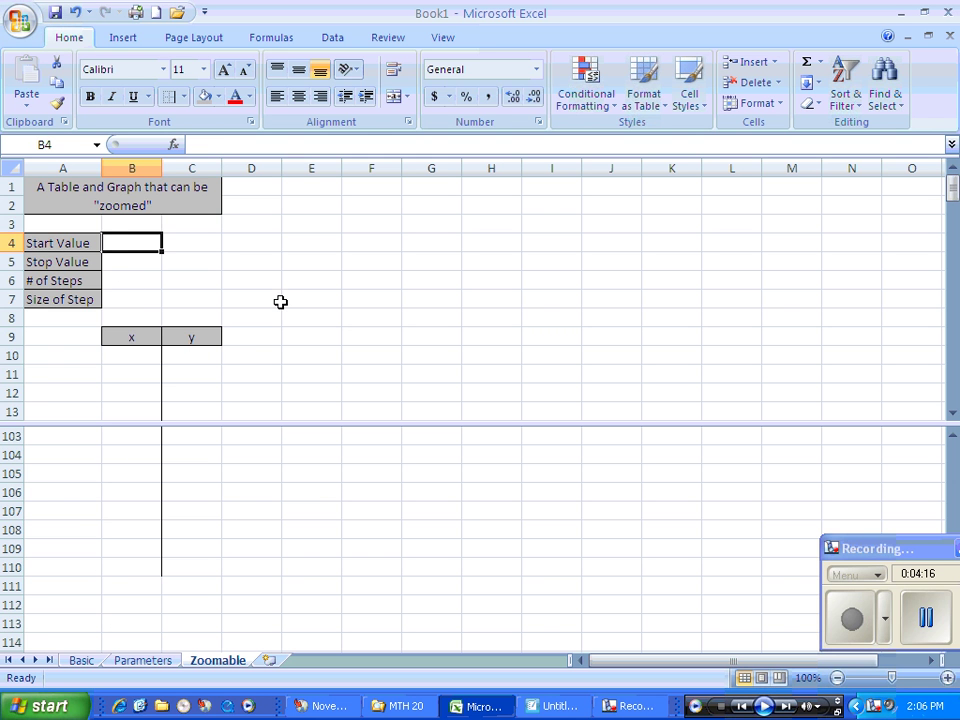
{"action": "type", "text": "0"}
{"action": "key", "text": "Return"}
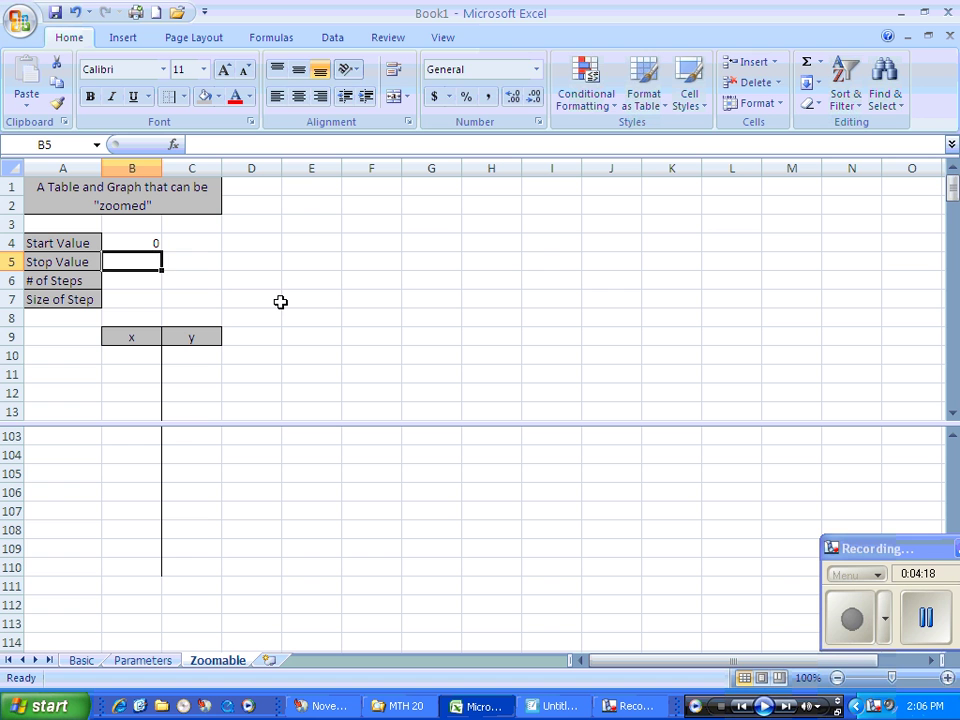
{"action": "type", "text": "10"}
{"action": "key", "text": "Return"}
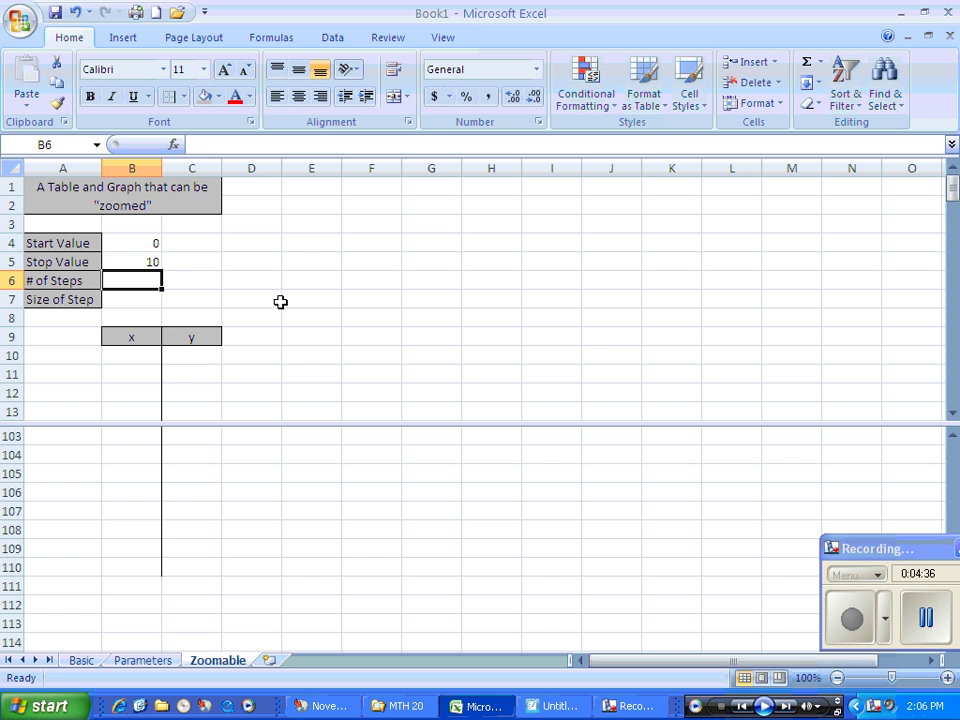
{"action": "type", "text": "100"}
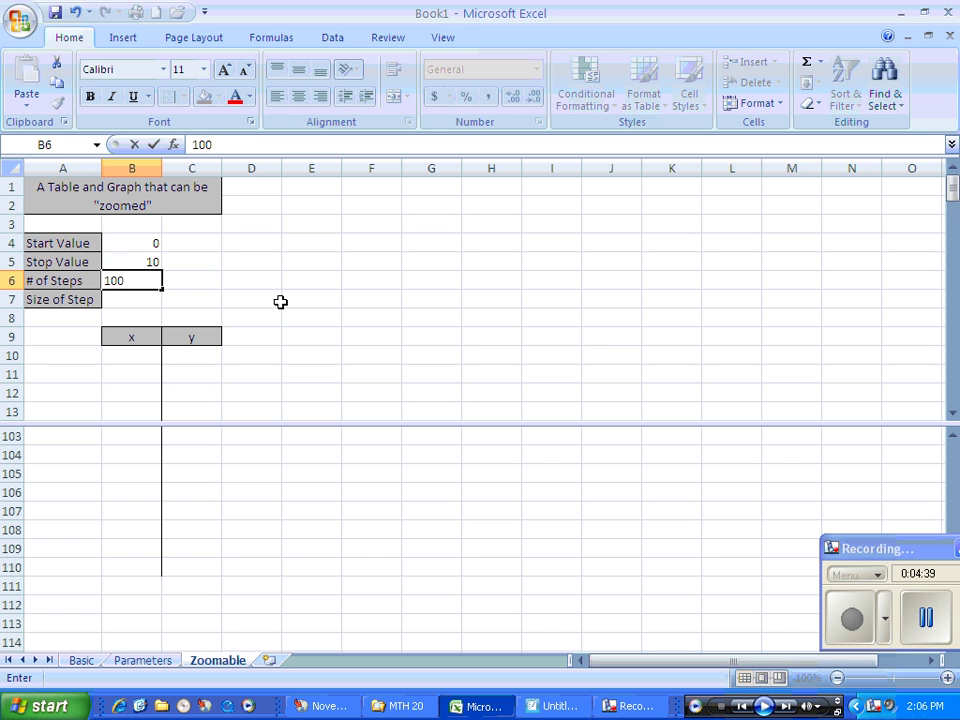
{"action": "key", "text": "Return"}
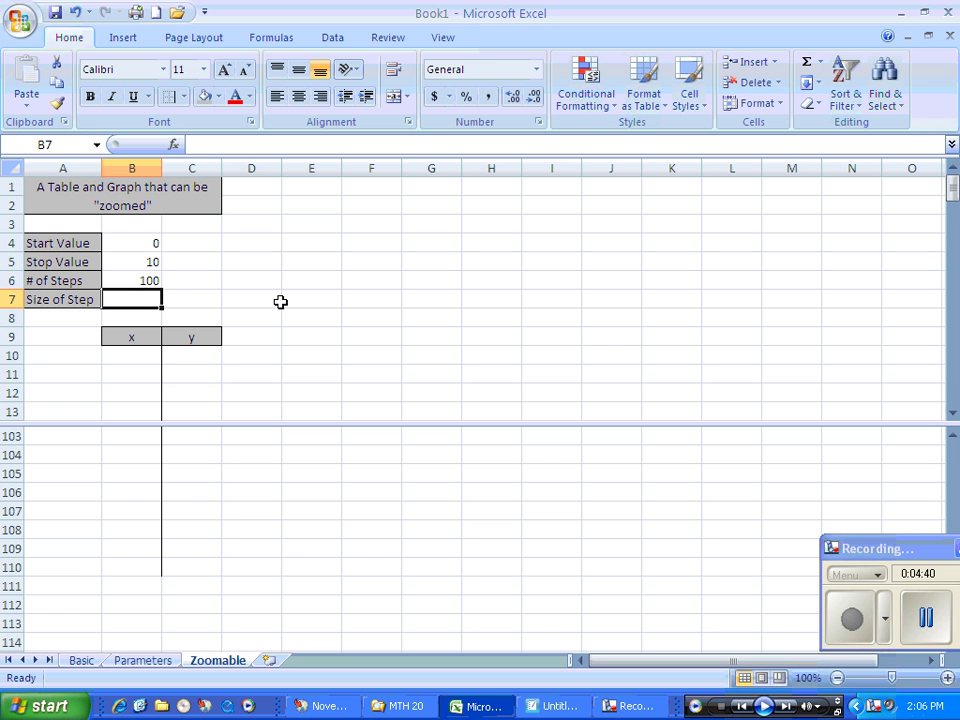
Calculate the size of step in B7 with the formula =(B5-B4)/B6
{"action": "type", "text": "="}
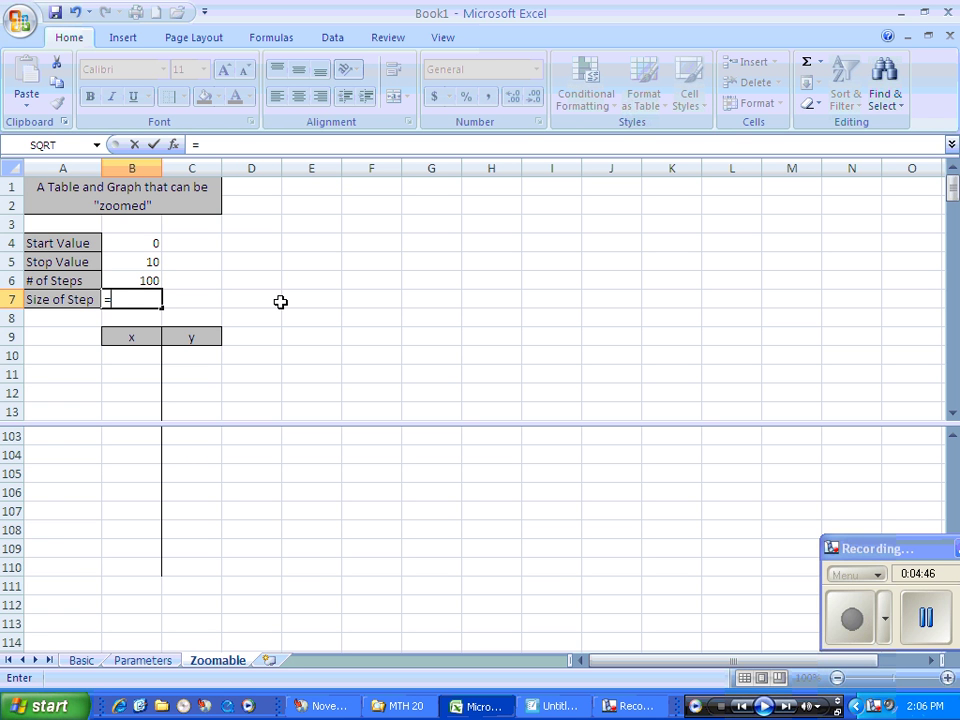
{"action": "type", "text": "("}
{"action": "left_click", "coordinate": [150, 261]}
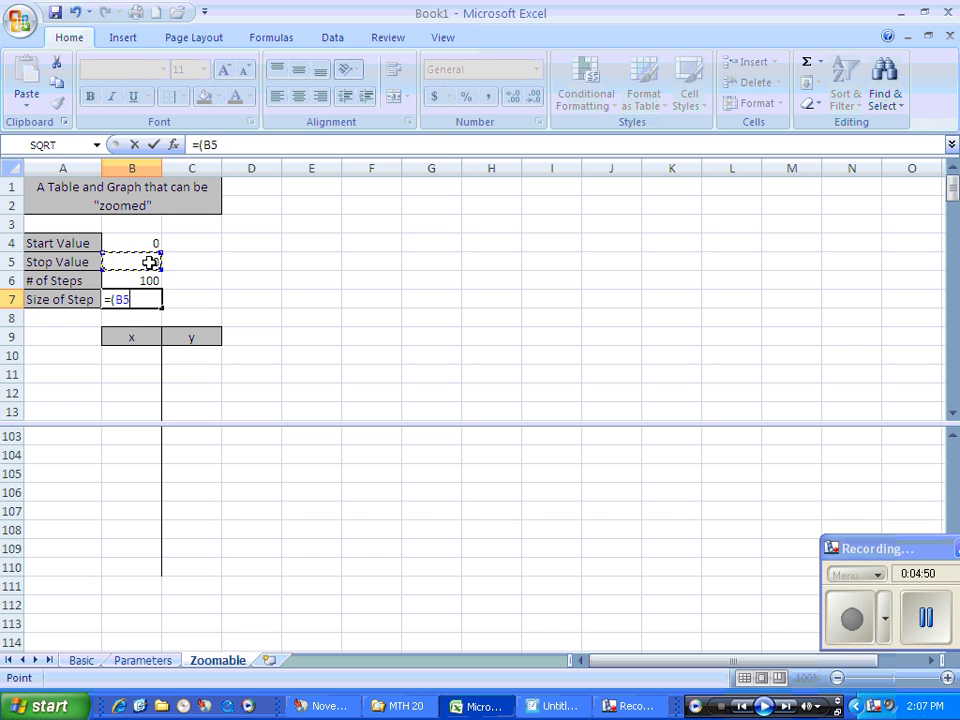
{"action": "type", "text": "-"}
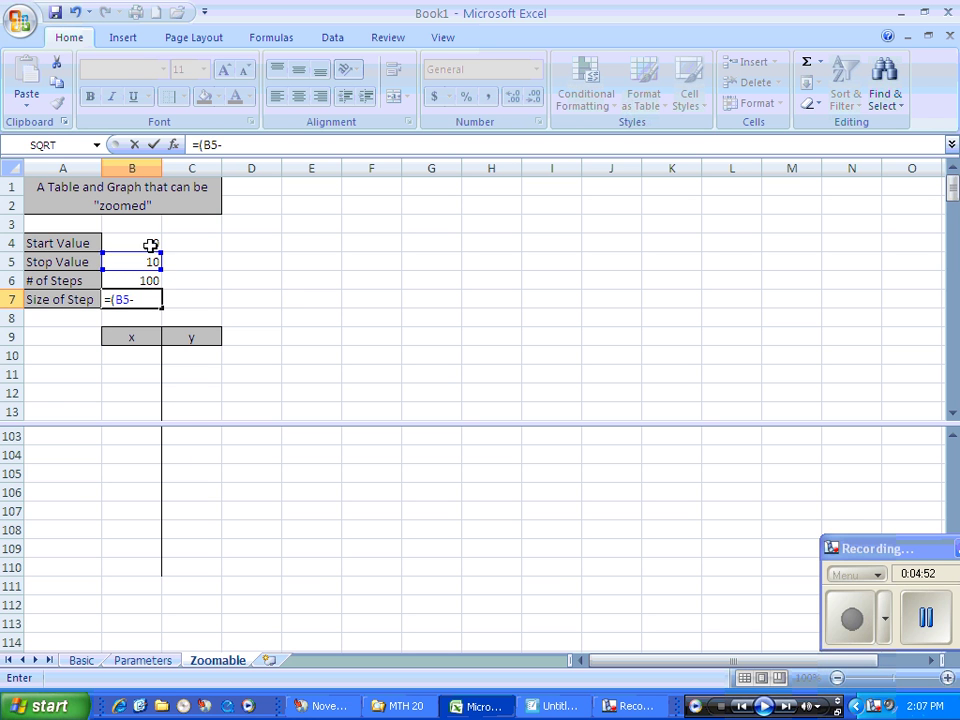
{"action": "left_click", "coordinate": [151, 243]}
{"action": "type", "text": ")"}
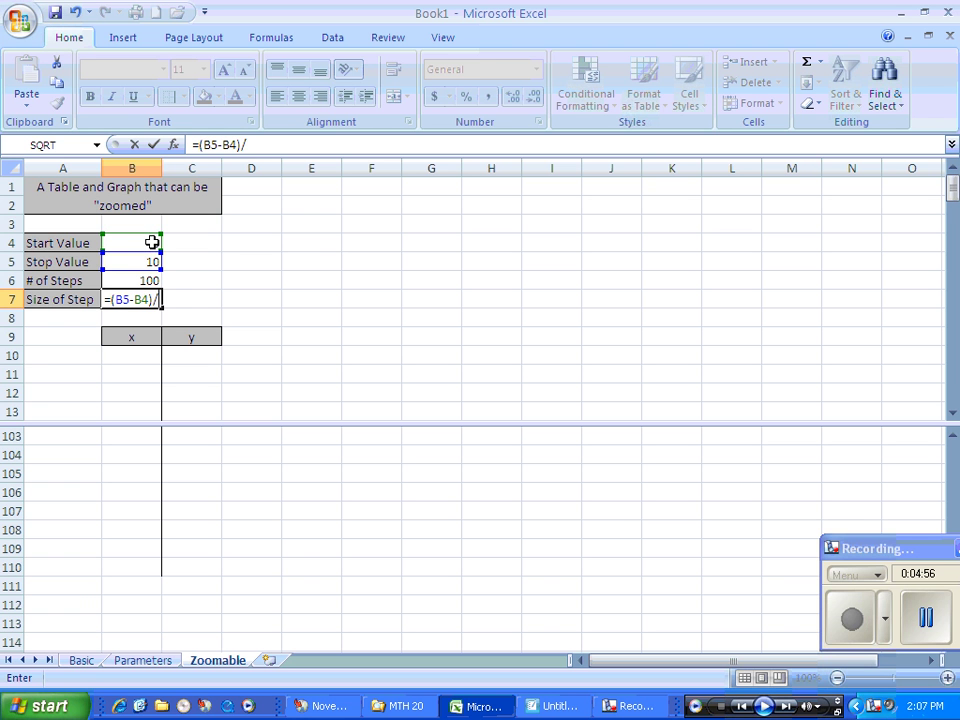
{"action": "type", "text": "/"}
{"action": "left_click", "coordinate": [147, 280]}
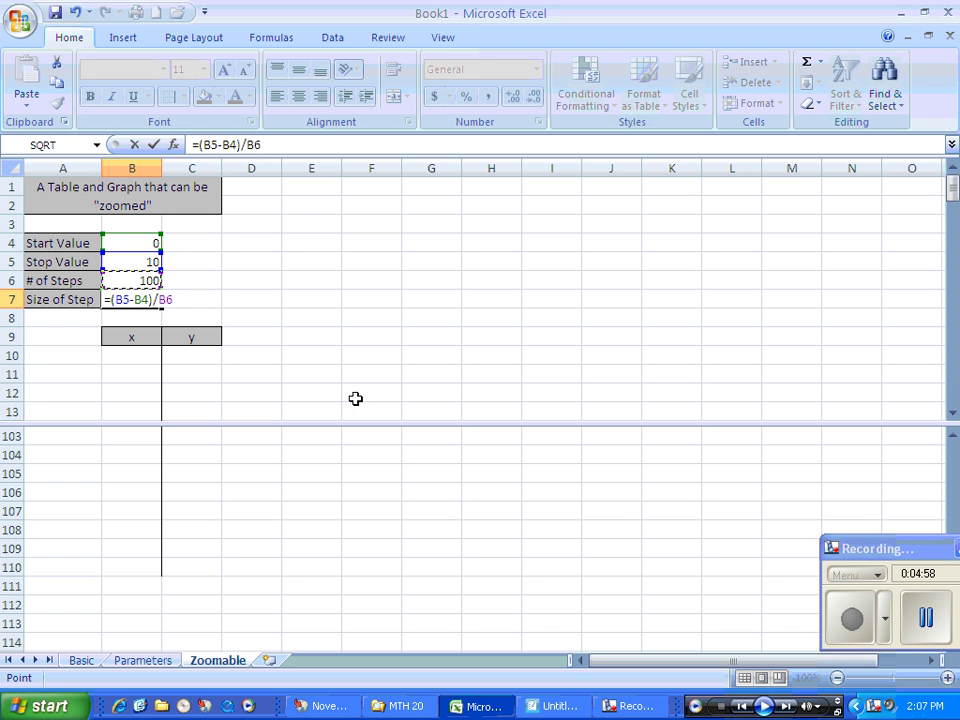
{"action": "key", "text": "Return"}
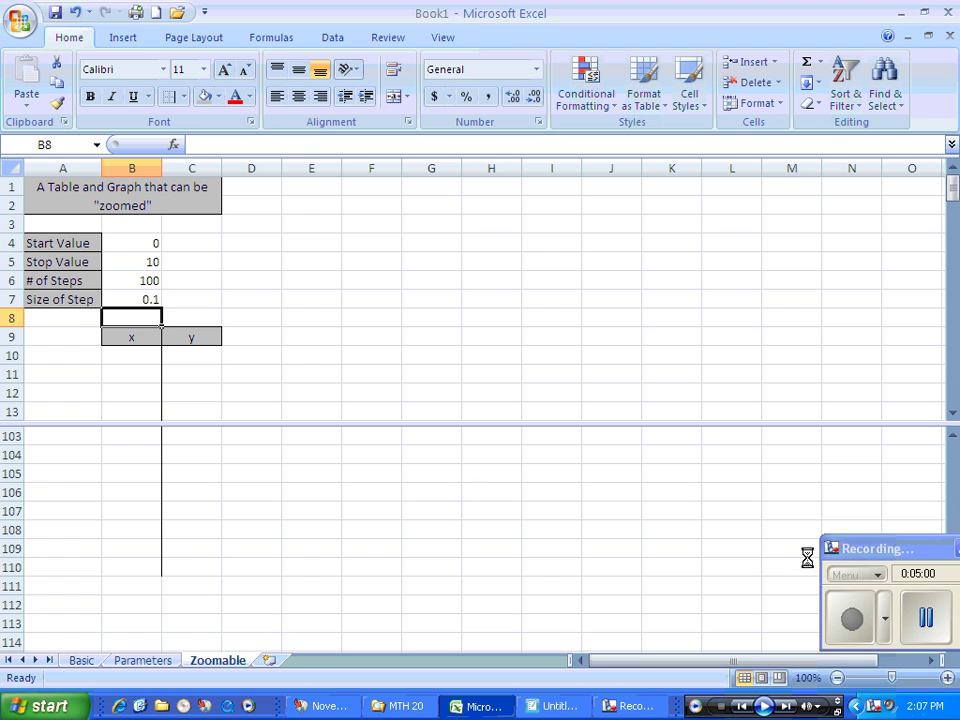
Link the first x value in B10 to the start value with the formula =B4
{"action": "left_click", "coordinate": [850, 615]}
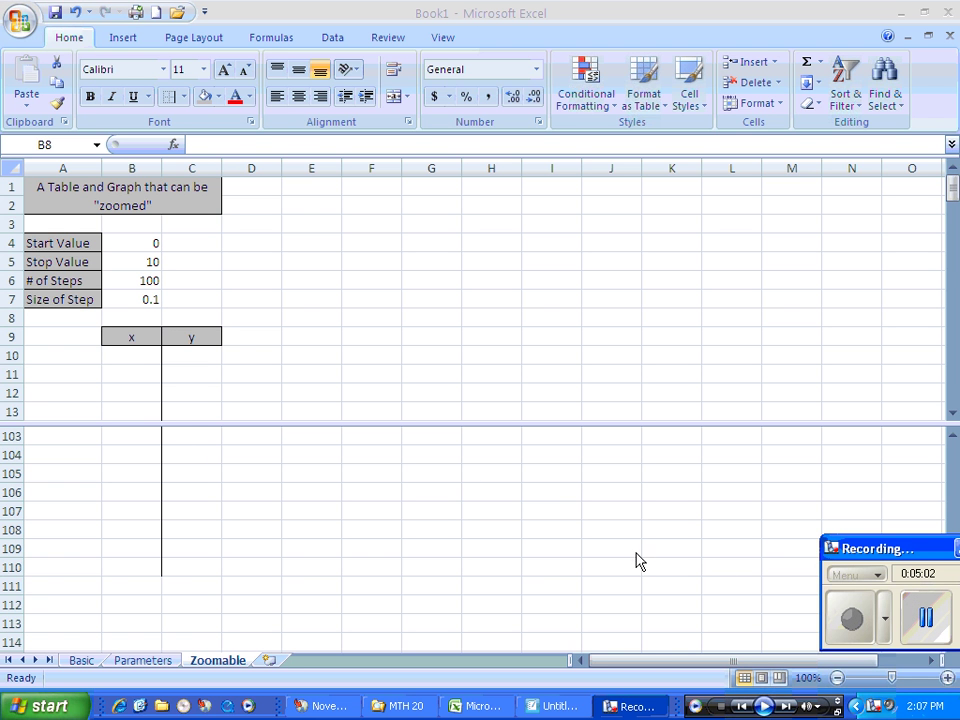
{"action": "left_click", "coordinate": [131, 356]}
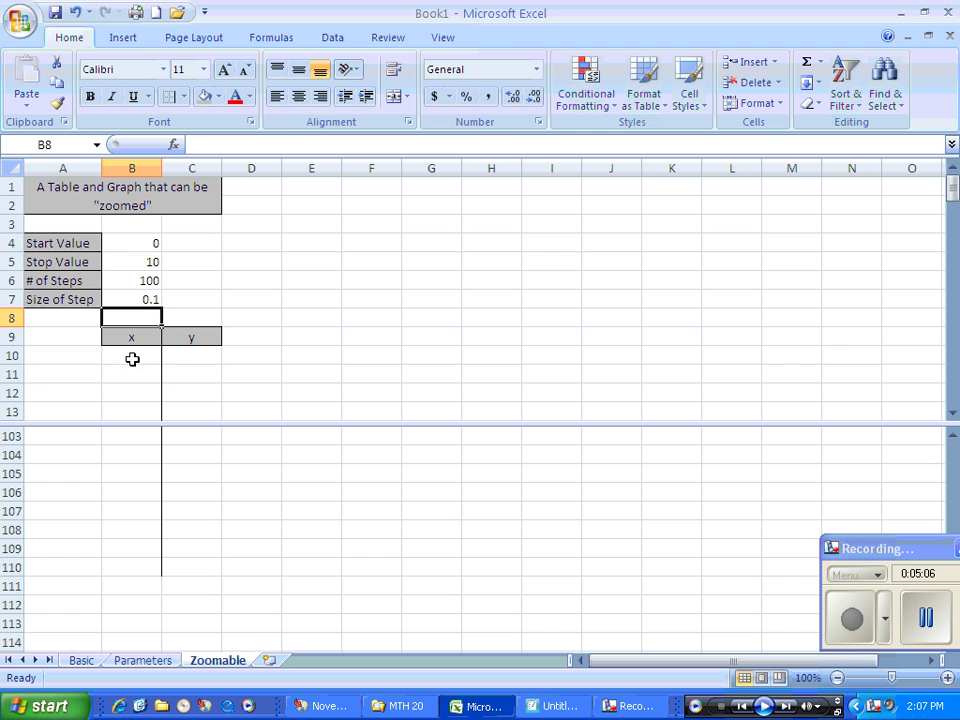
{"action": "left_click", "coordinate": [133, 354]}
{"action": "type", "text": "="}
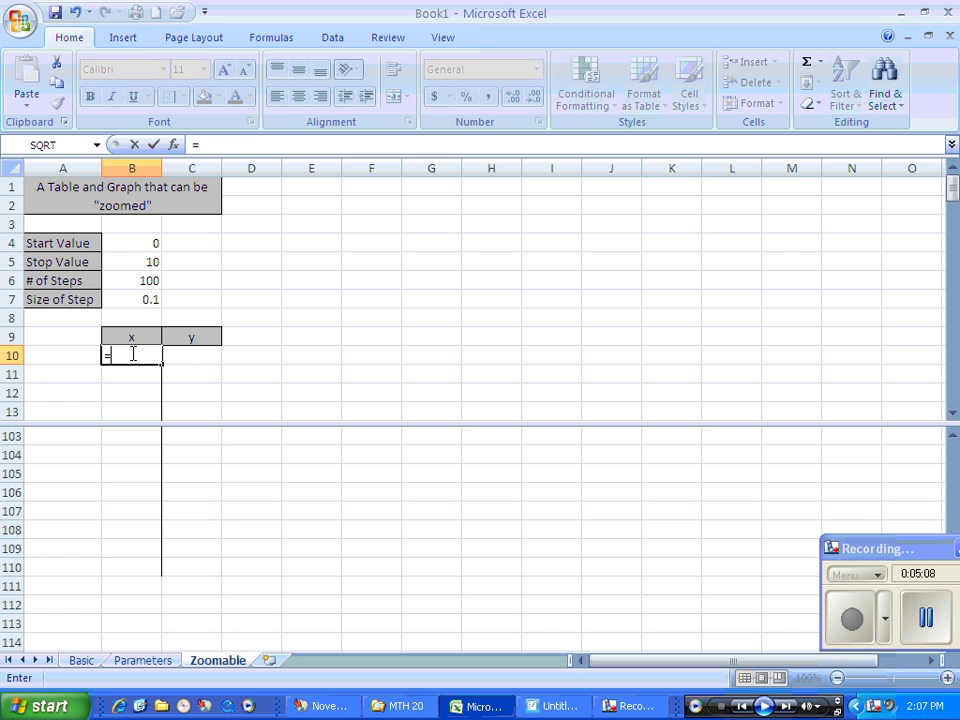
{"action": "left_click", "coordinate": [142, 243]}
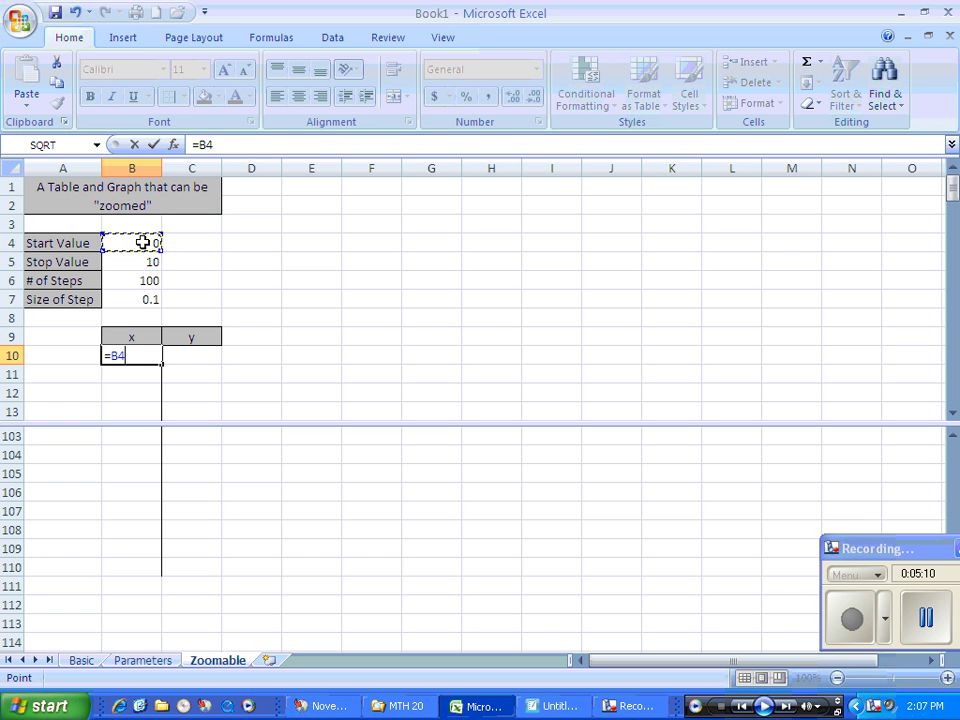
{"action": "key", "text": "Return"}
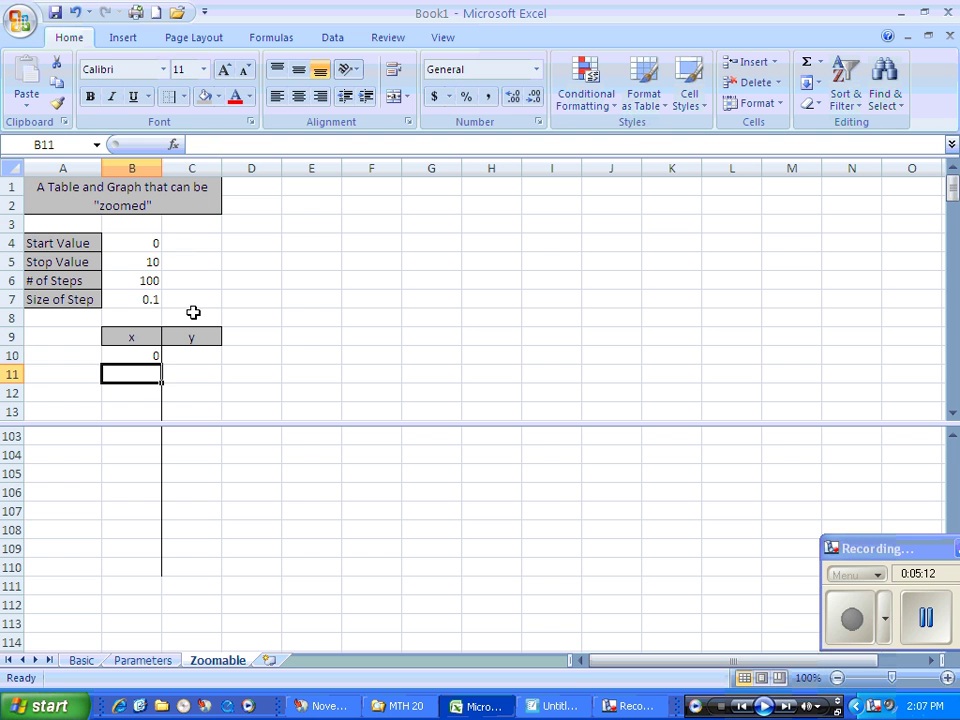
Enter the formula =B10+$B$7 in B11 with an absolute step-size reference and fill it down to B110
{"action": "type", "text": "="}
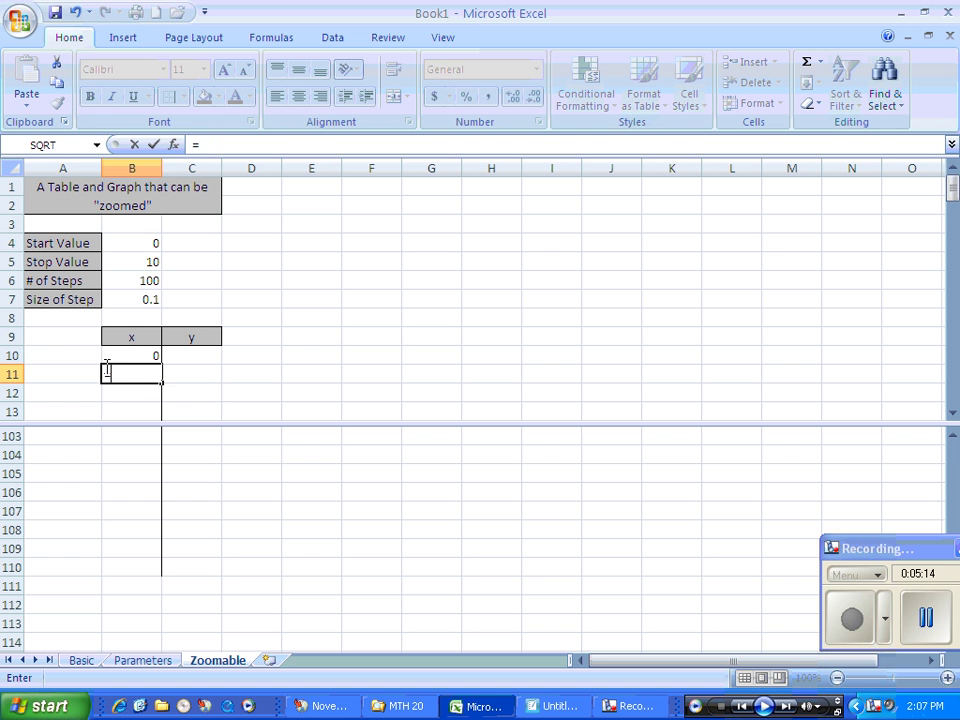
{"action": "left_click", "coordinate": [129, 357]}
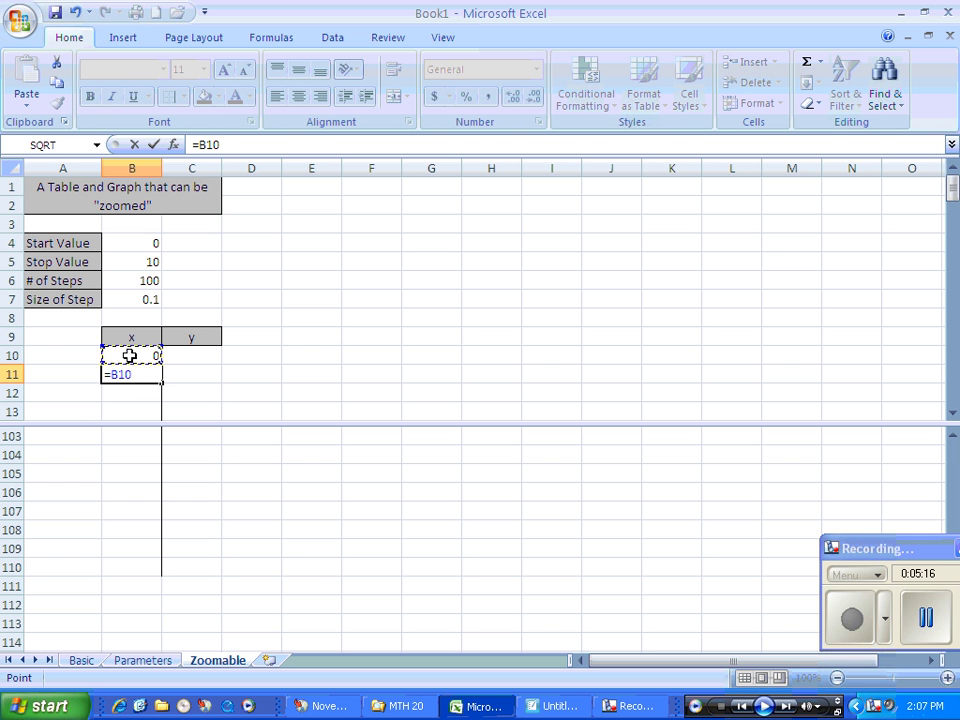
{"action": "type", "text": "+"}
{"action": "left_click", "coordinate": [148, 298]}
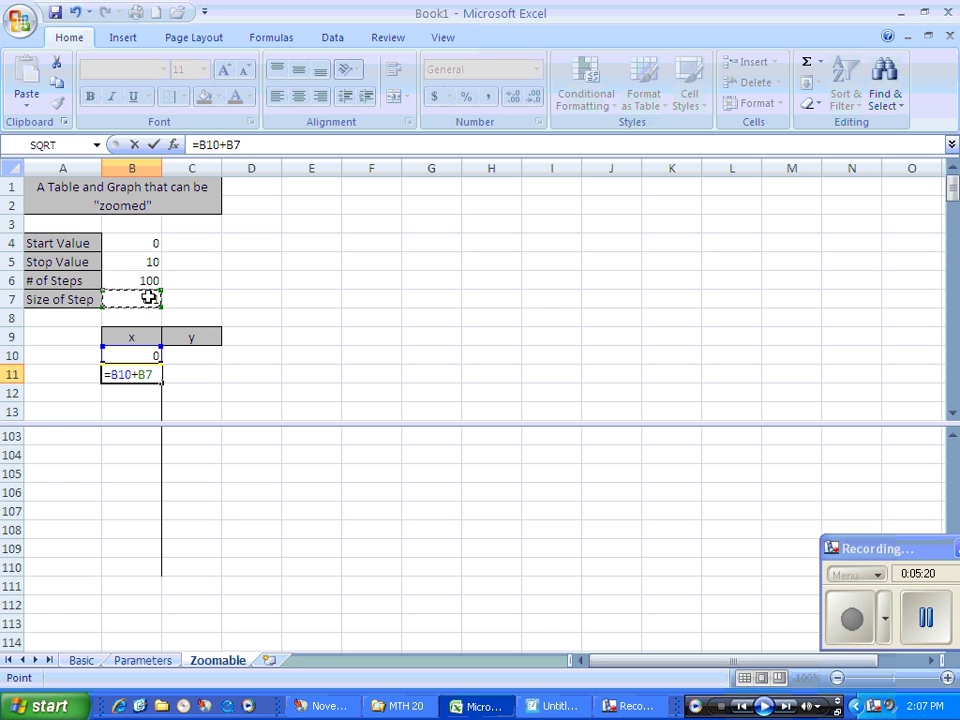
{"action": "key", "text": "F4"}
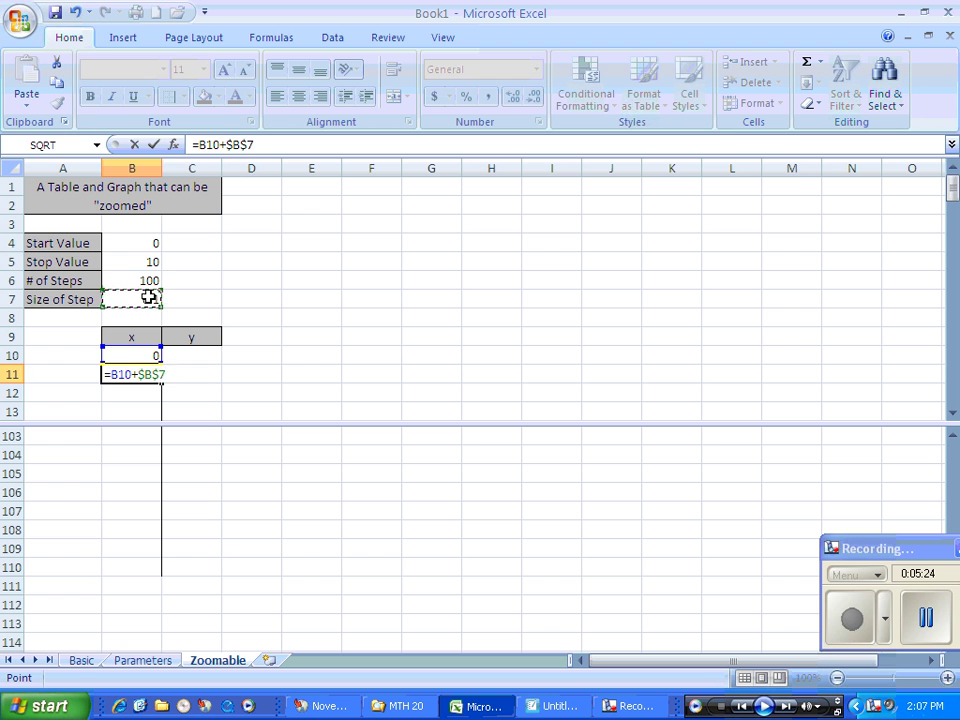
{"action": "key", "text": "Return"}
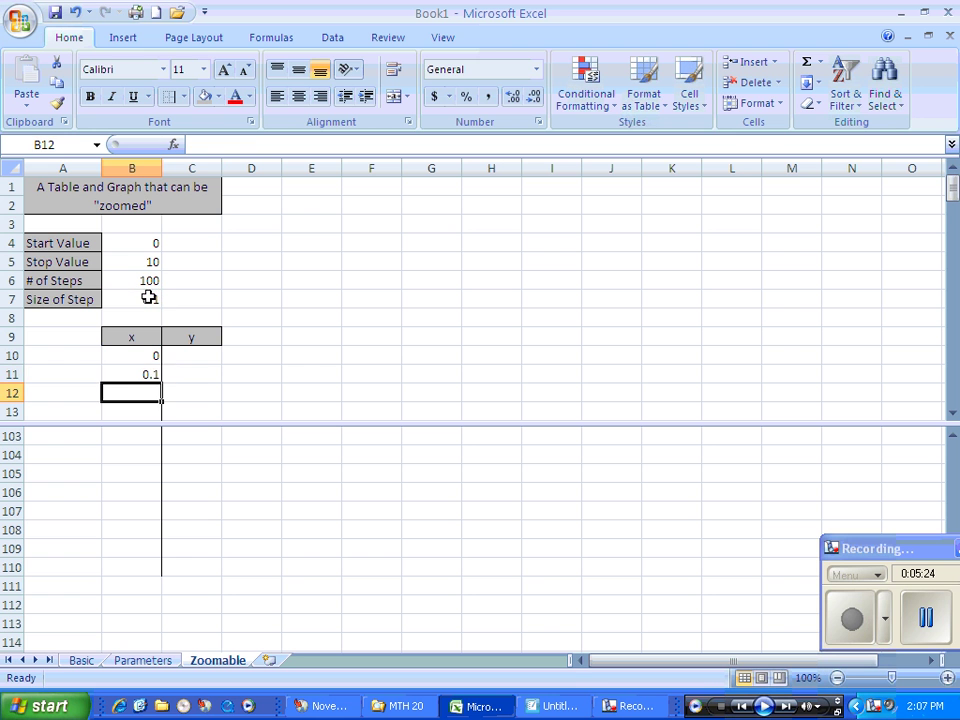
{"action": "left_click", "coordinate": [152, 374]}
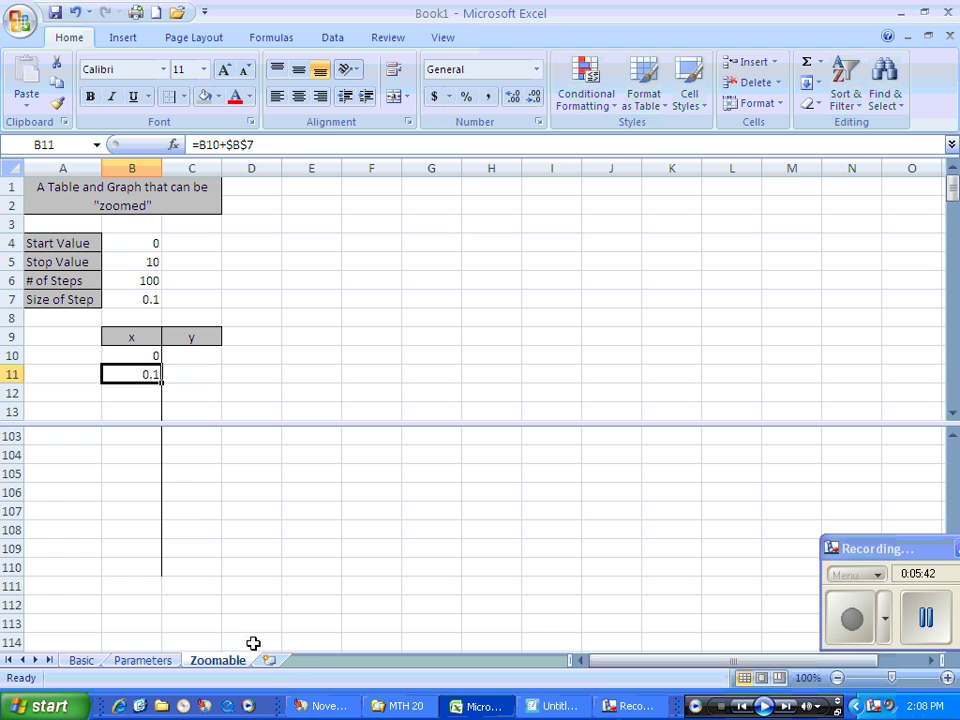
{"action": "left_click", "coordinate": [146, 571], "text": "shift"}
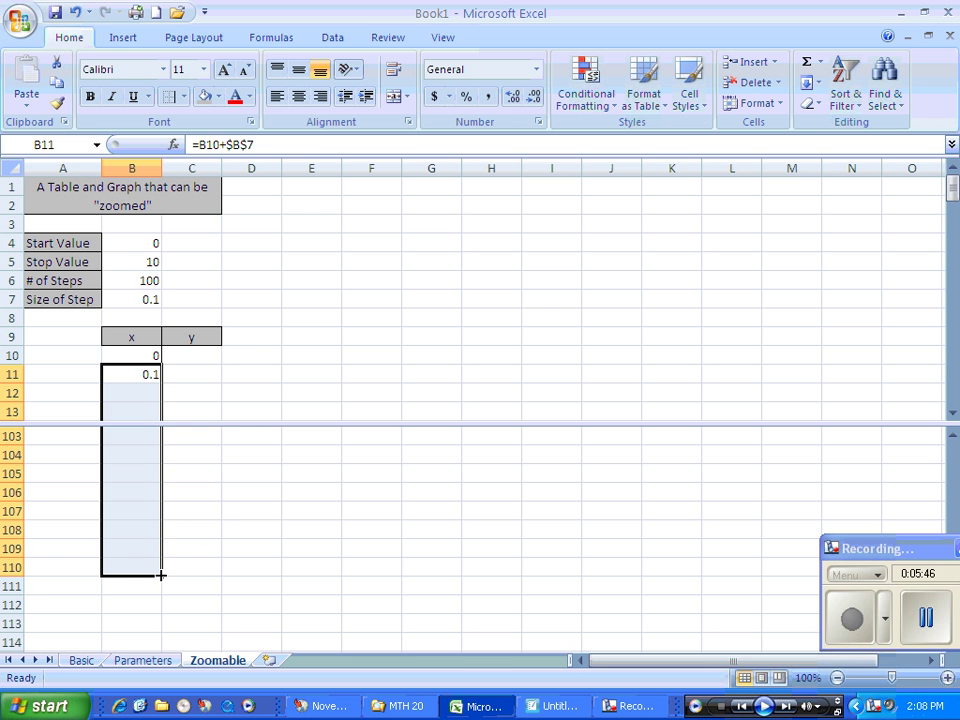
{"action": "left_click", "coordinate": [817, 84]}
{"action": "left_click", "coordinate": [845, 103]}
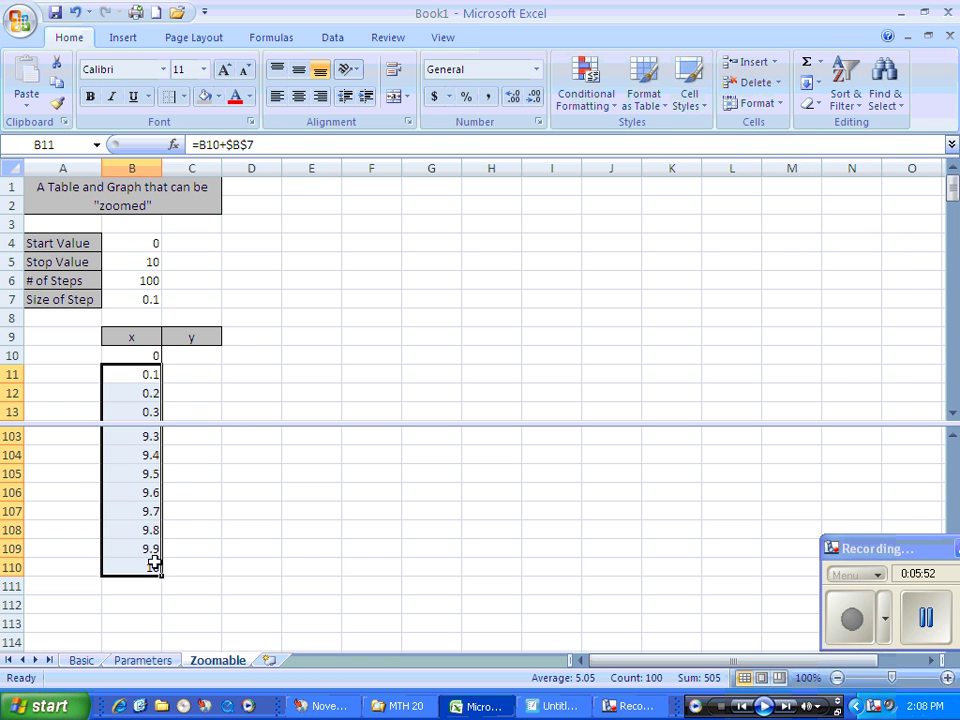
{"action": "left_click", "coordinate": [127, 372]}
Change the start value in B4 to -10 and the stop value in B5 to 120
{"action": "left_click", "coordinate": [133, 240]}
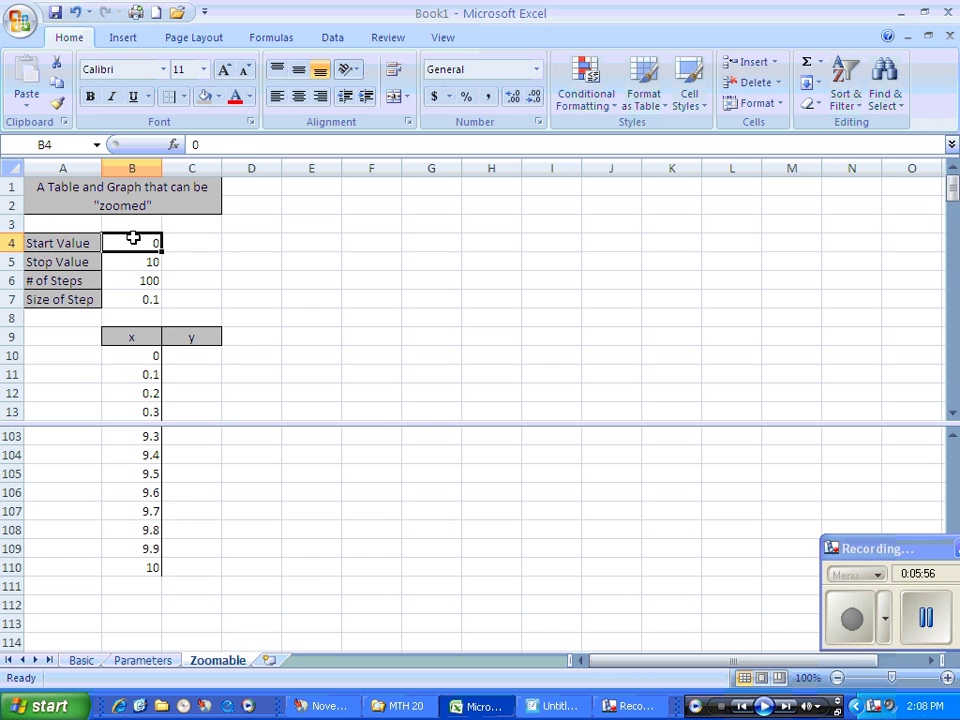
{"action": "type", "text": "-1"}
{"action": "key", "text": "Return"}
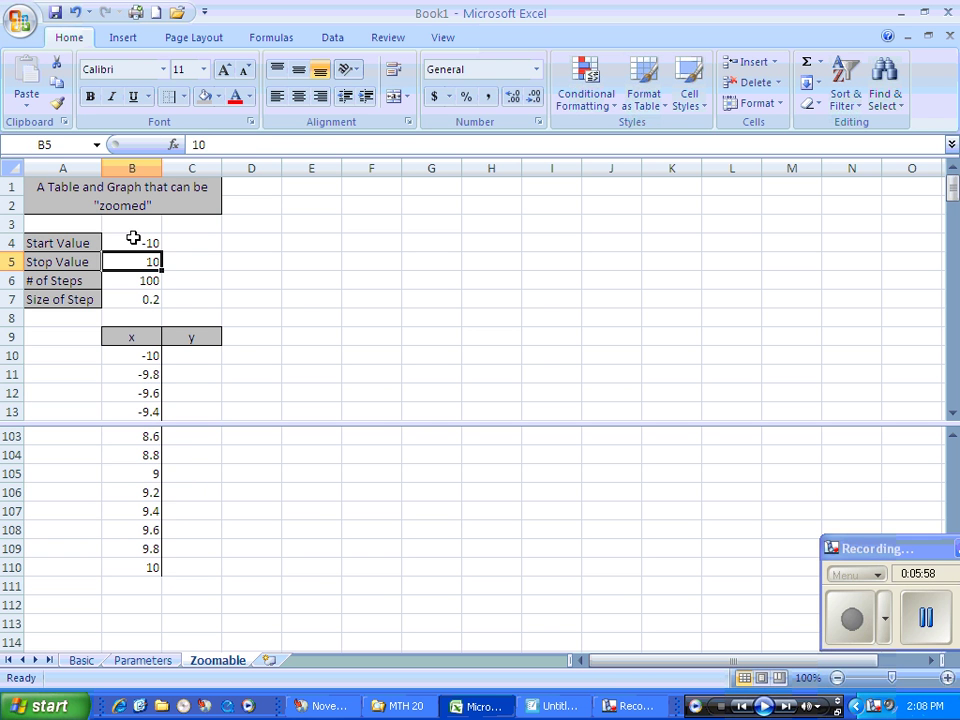
{"action": "type", "text": "120"}
{"action": "key", "text": "Return"}
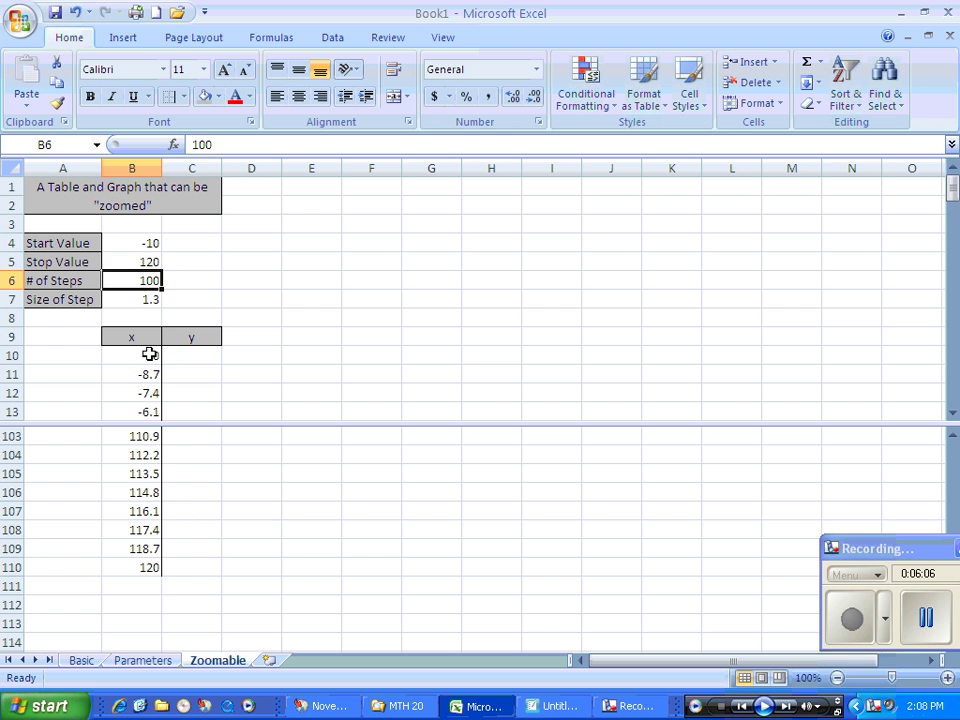
Enter the formula =3*B10+2 in C10 and fill the y column down to C110
{"action": "left_click", "coordinate": [196, 356]}
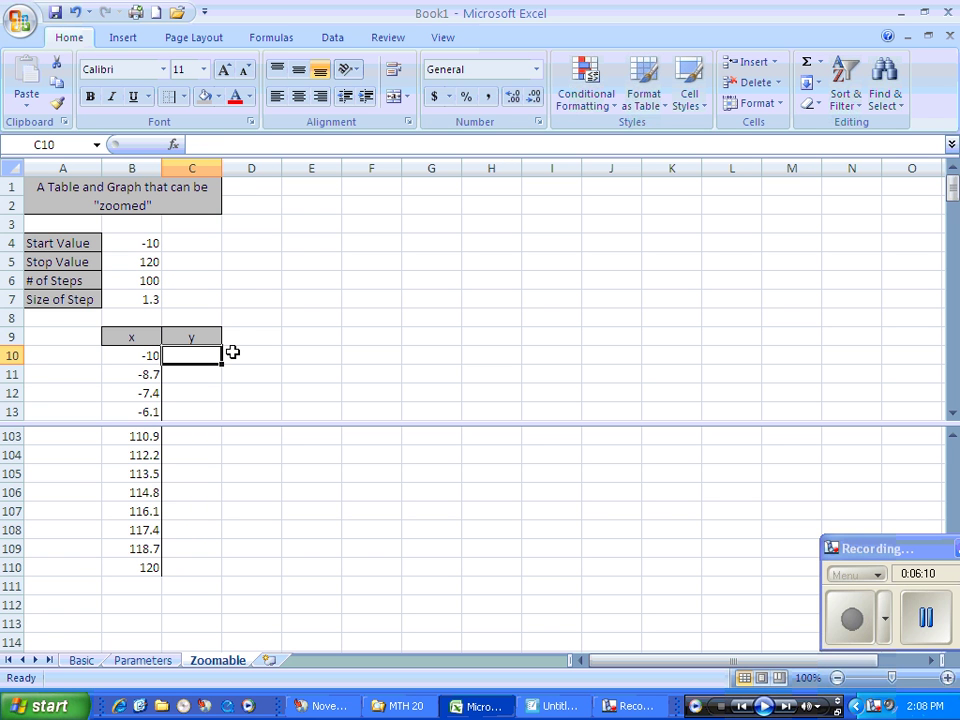
{"action": "type", "text": "="}
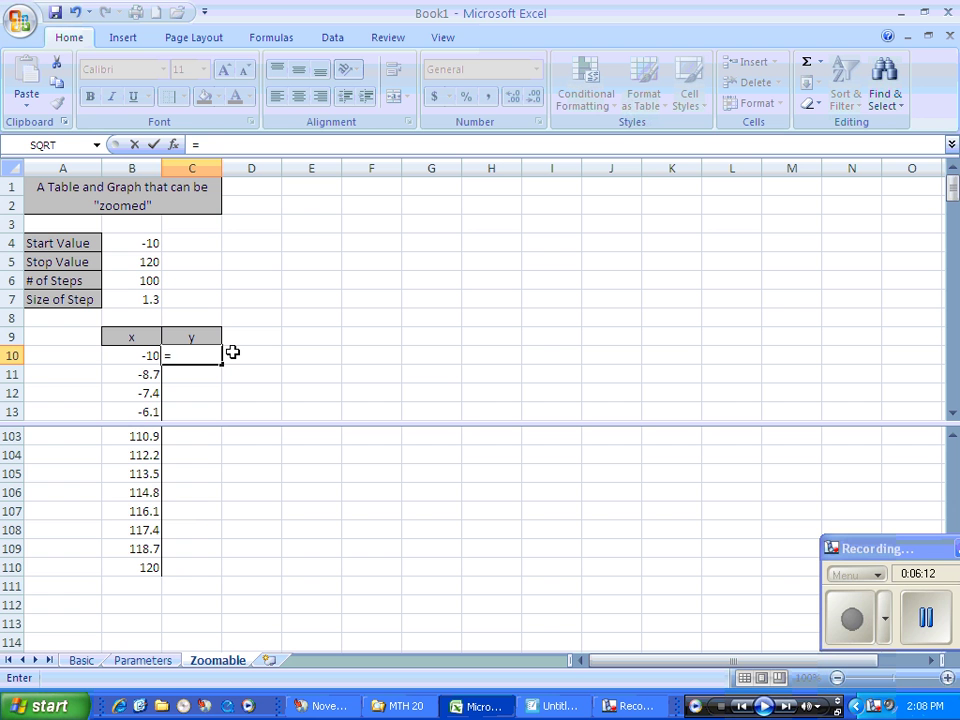
{"action": "type", "text": "3*"}
{"action": "left_click", "coordinate": [139, 354]}
{"action": "type", "text": "+2"}
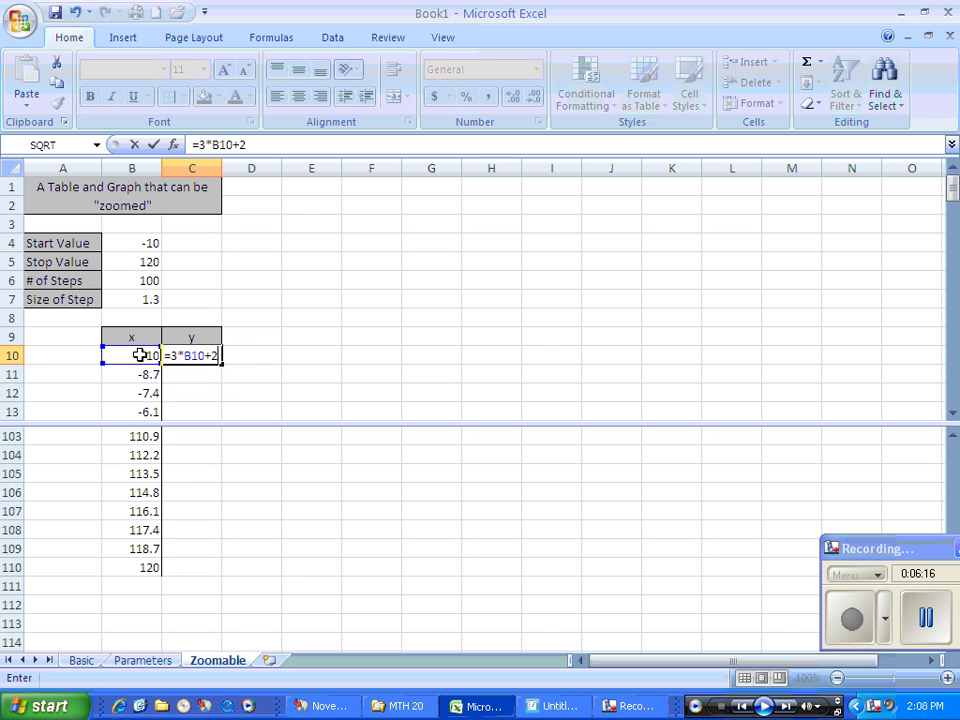
{"action": "key", "text": "Return"}
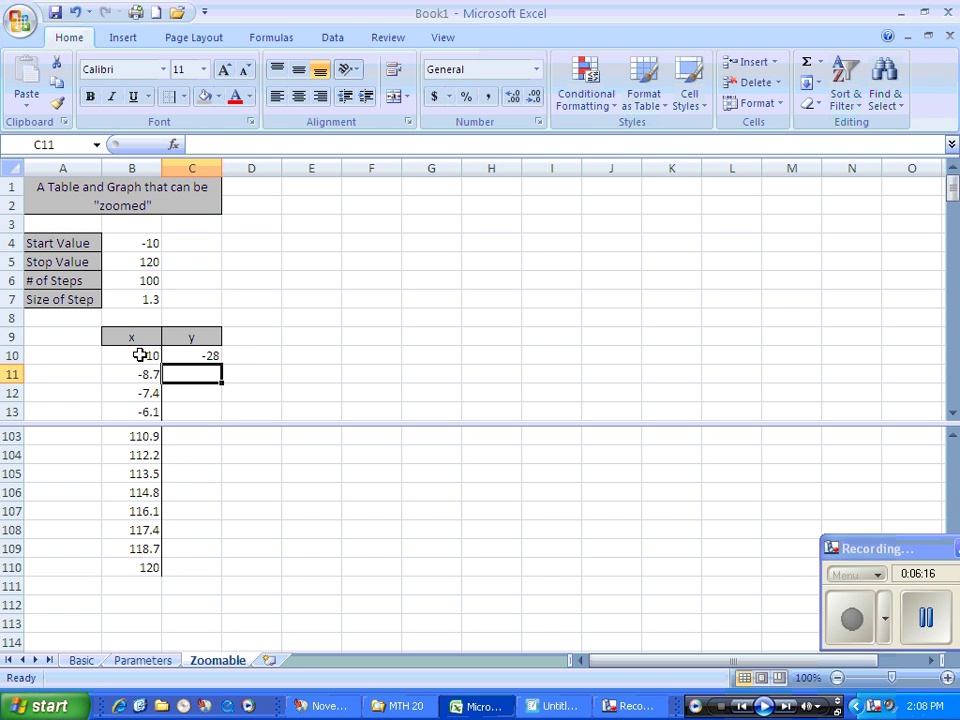
{"action": "left_click", "coordinate": [209, 356]}
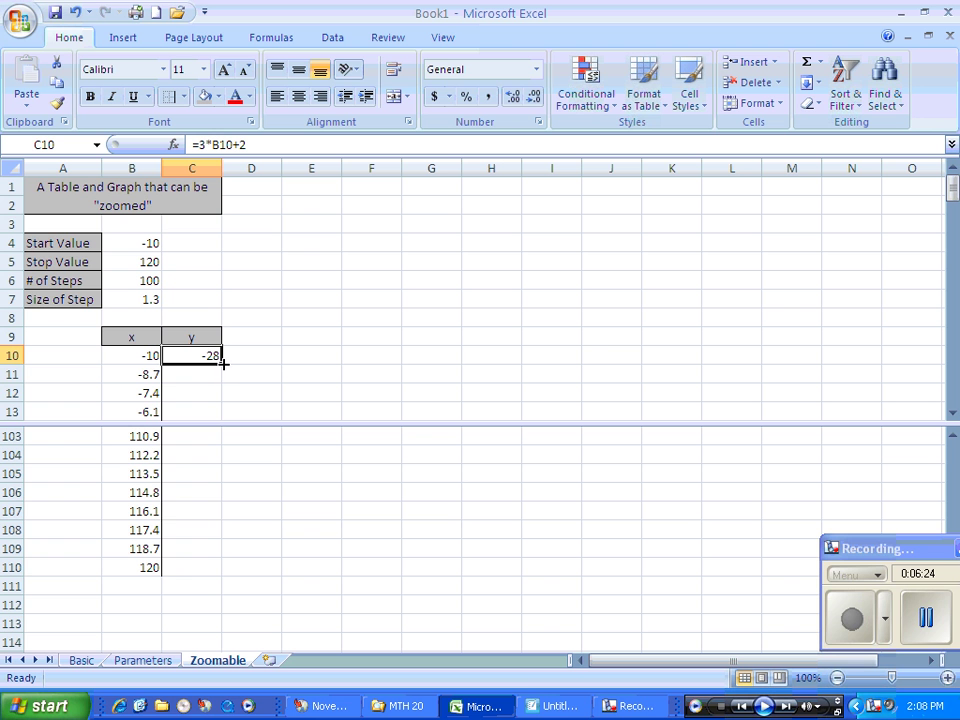
{"action": "double_click", "coordinate": [224, 365]}
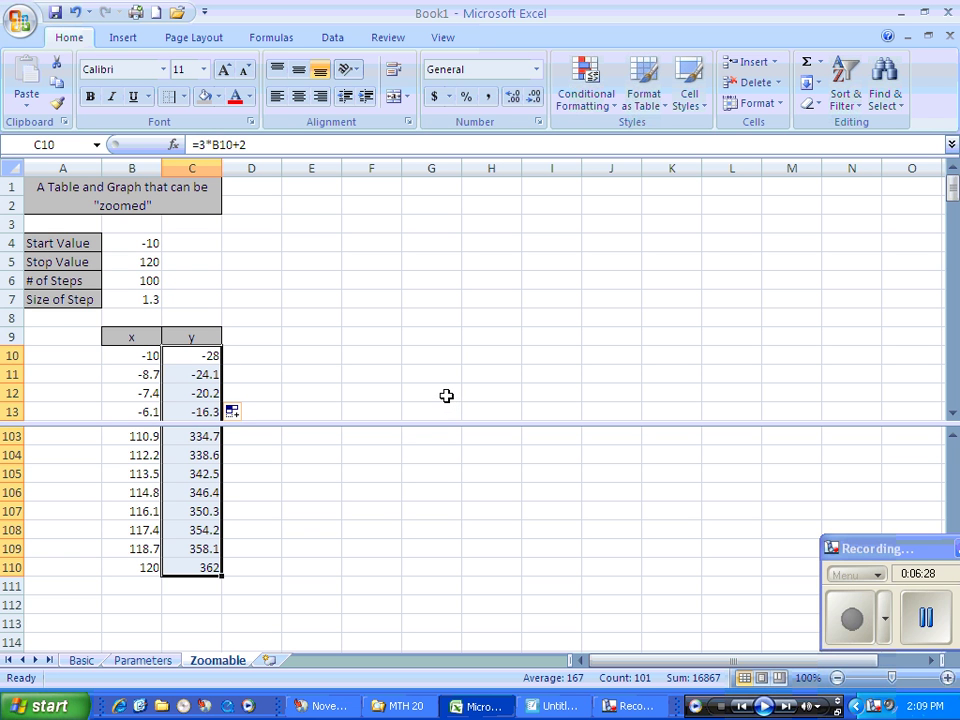
{"action": "left_click", "coordinate": [138, 357]}
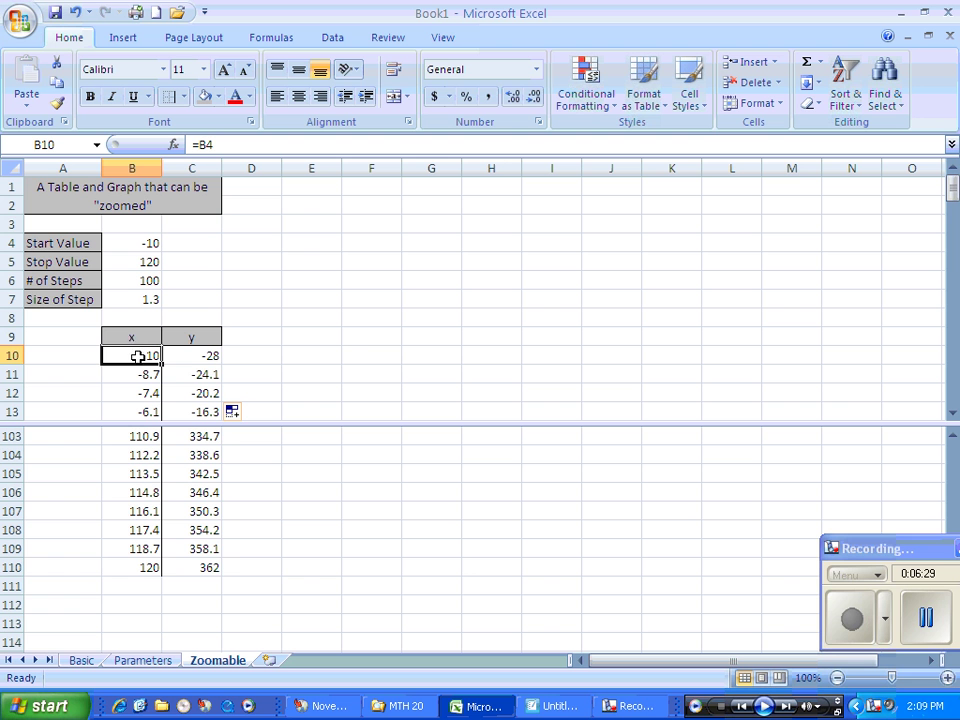
Insert a scatter chart with smooth lines and no markers from B10:C110 and place it beside the start and stop values
{"action": "left_click", "coordinate": [206, 569], "text": "shift"}
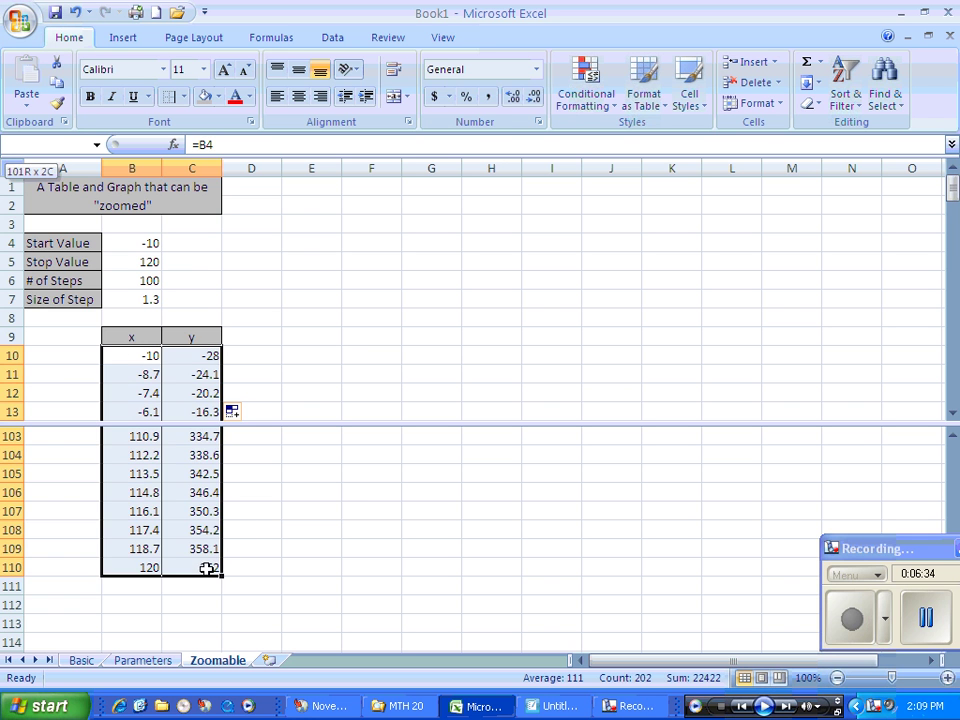
{"action": "left_click", "coordinate": [124, 37]}
{"action": "left_click", "coordinate": [503, 85]}
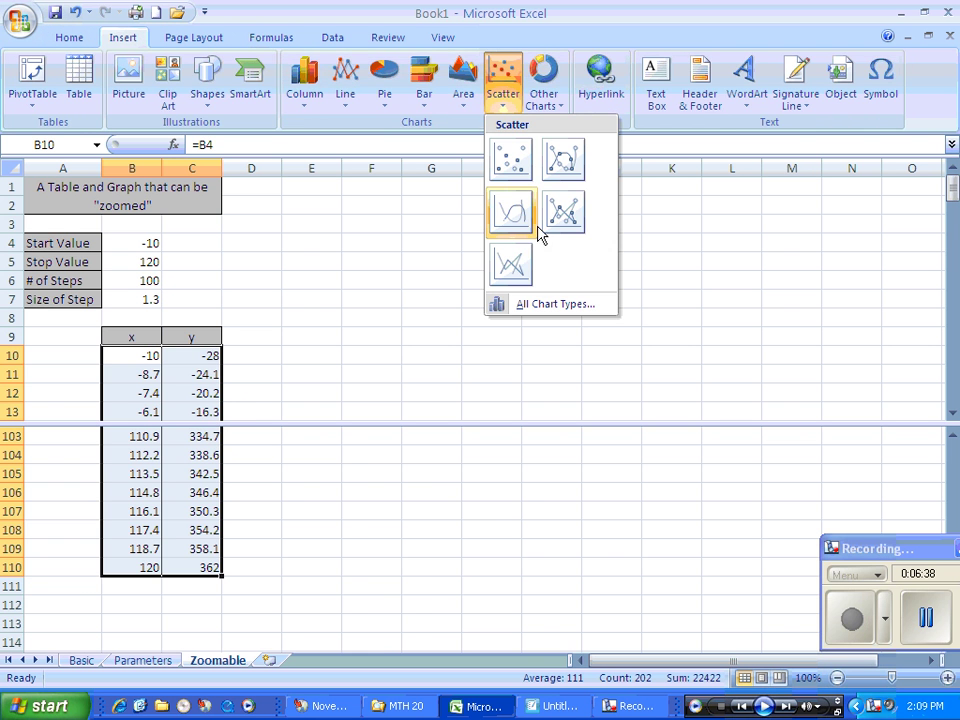
{"action": "left_click", "coordinate": [511, 213]}
{"action": "left_click_drag", "start_coordinate": [686, 514], "coordinate": [744, 251]}
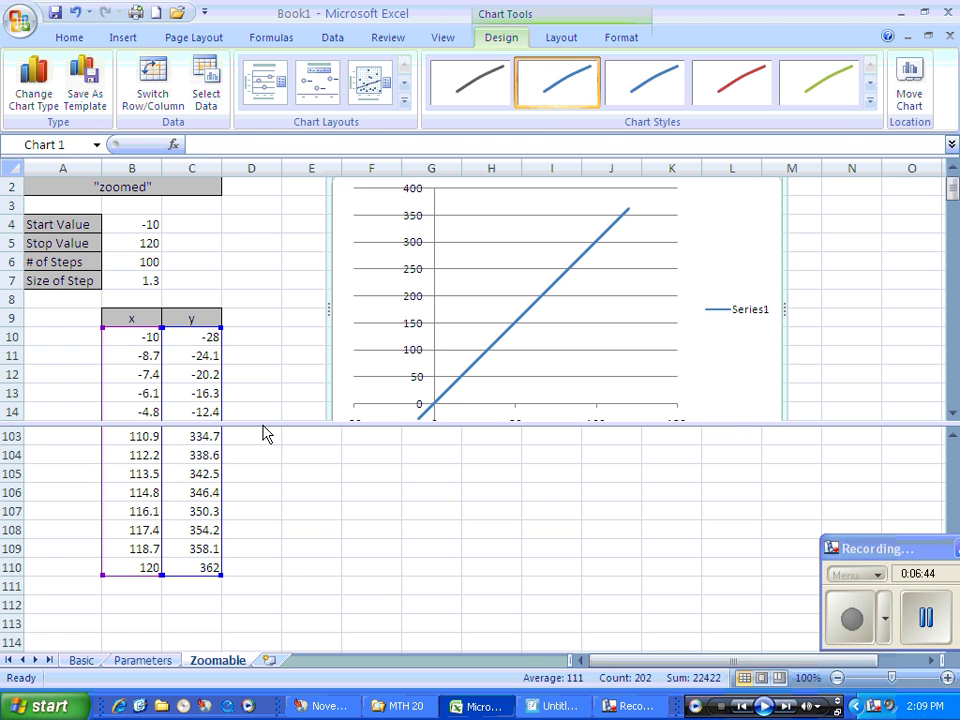
Extend the upper split pane down to row 21 so the whole chart fits, and turn off the chart's legend
{"action": "left_click", "coordinate": [258, 395]}
{"action": "left_click_drag", "start_coordinate": [289, 426], "coordinate": [304, 551]}
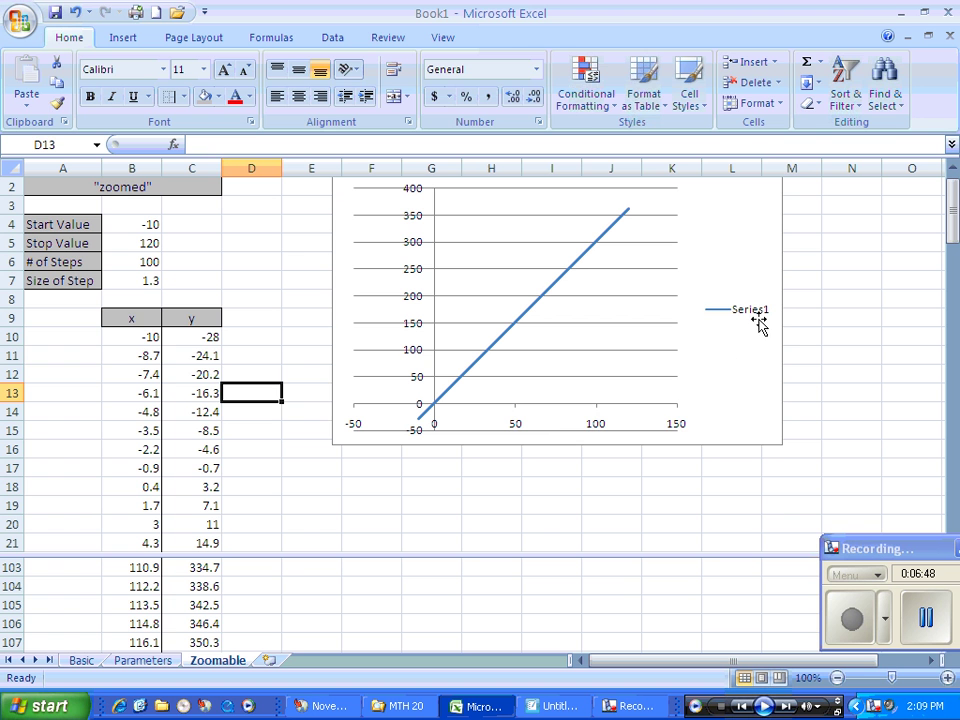
{"action": "left_click", "coordinate": [684, 397]}
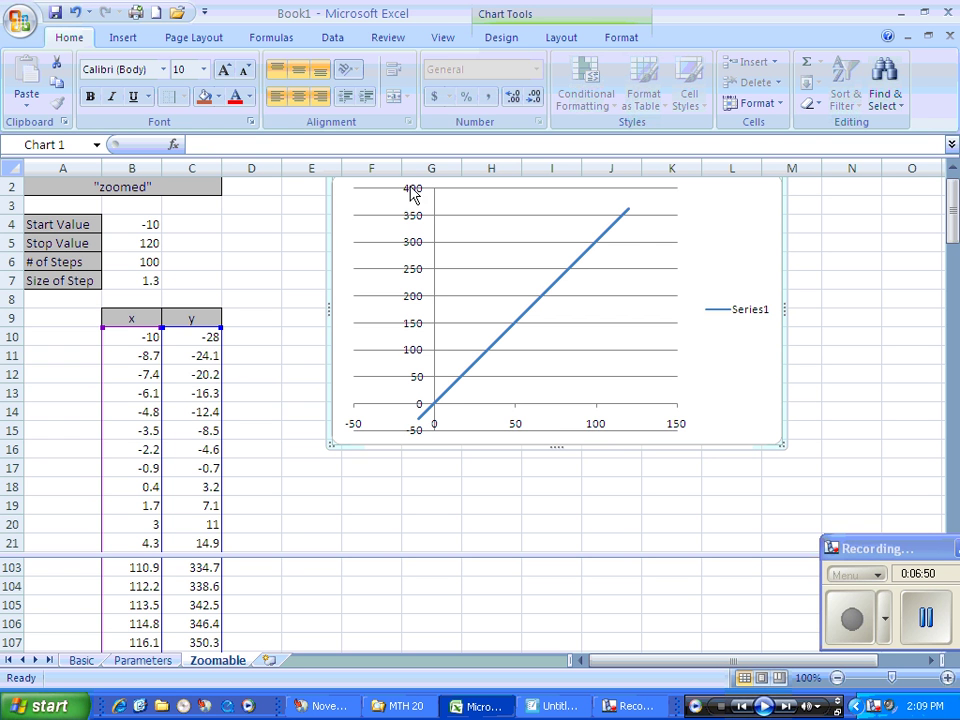
{"action": "left_click", "coordinate": [388, 100]}
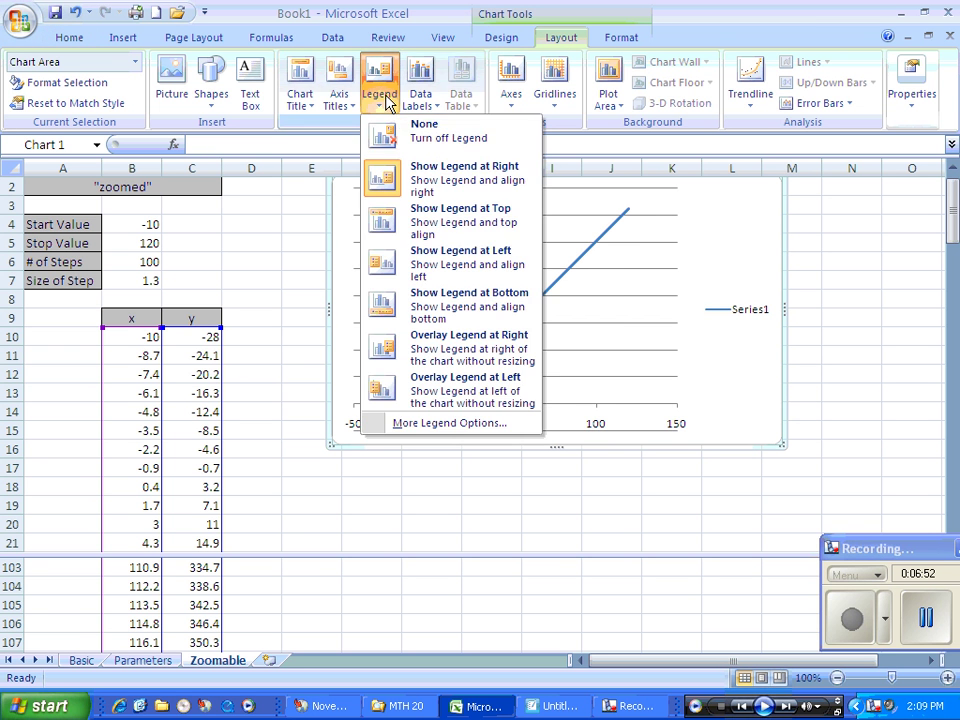
{"action": "left_click", "coordinate": [424, 140]}
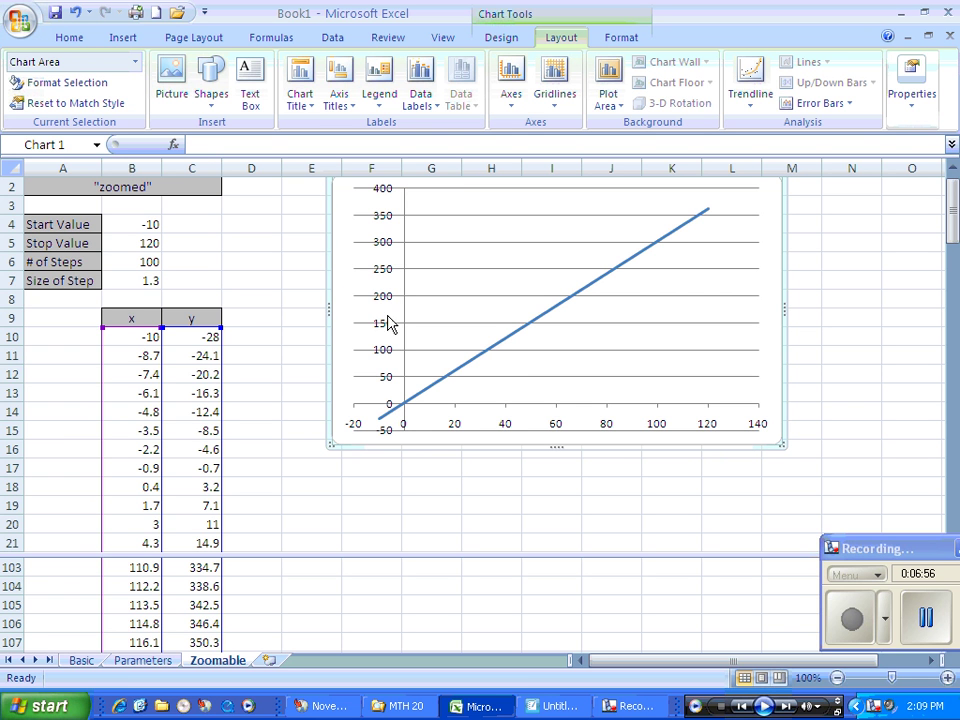
Zoom the graph in by setting the start value in B4 to 20 and the stop value in B5 to 50
{"action": "left_click", "coordinate": [139, 224]}
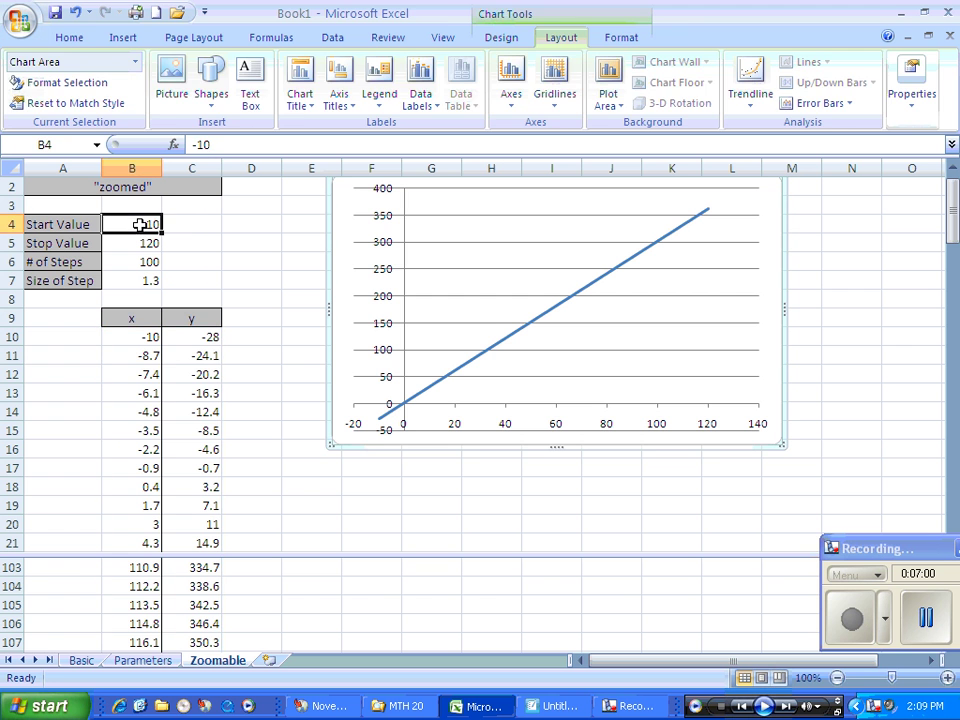
{"action": "type", "text": "20"}
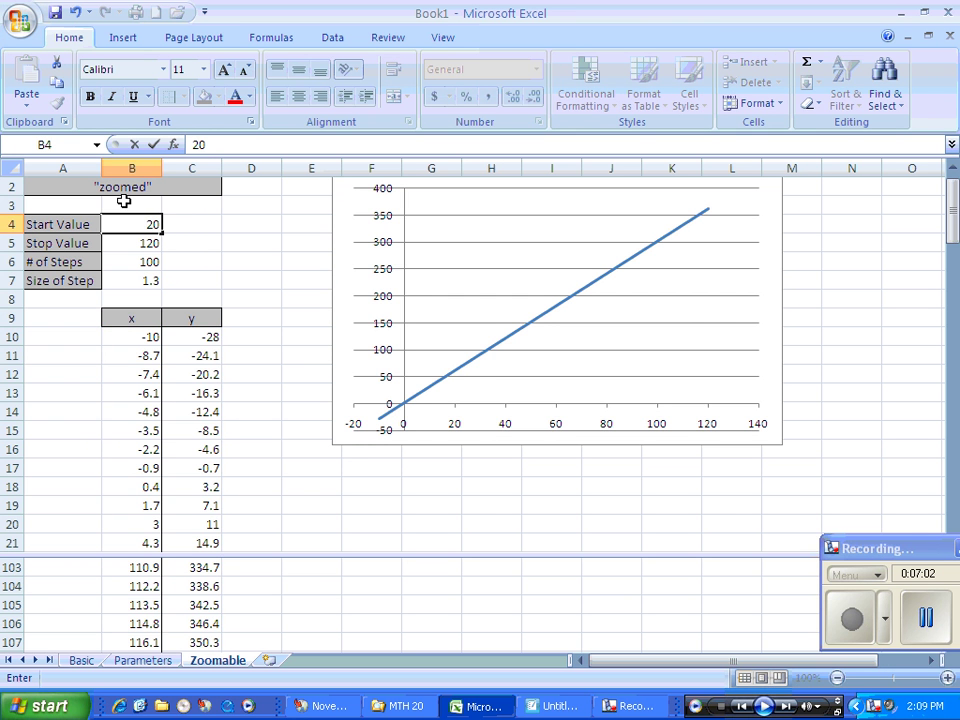
{"action": "key", "text": "Return"}
{"action": "type", "text": "50"}
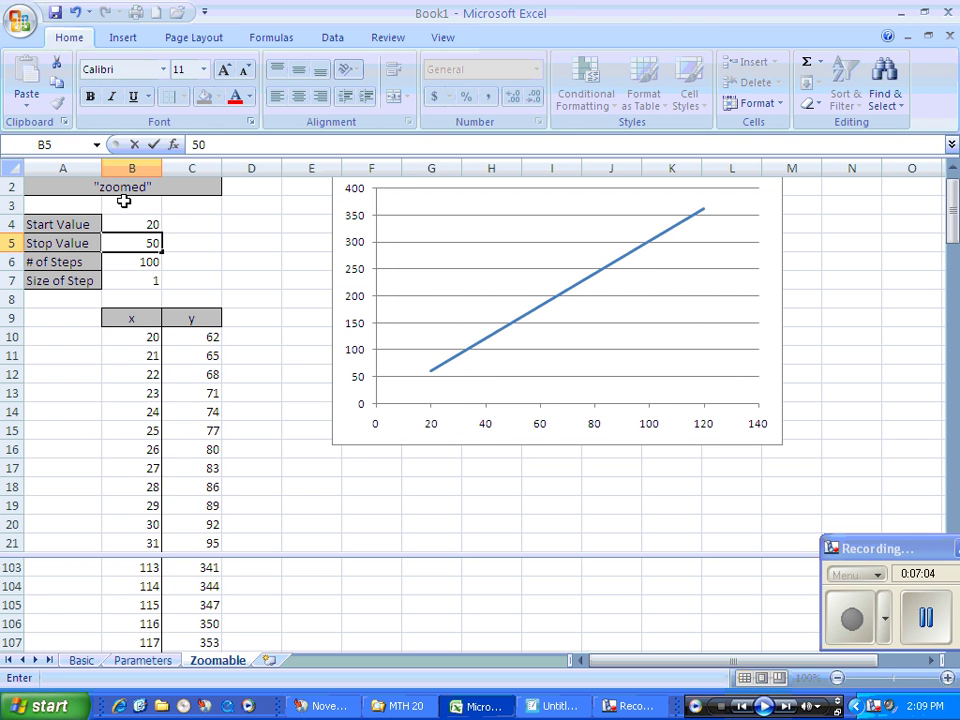
{"action": "key", "text": "Return"}
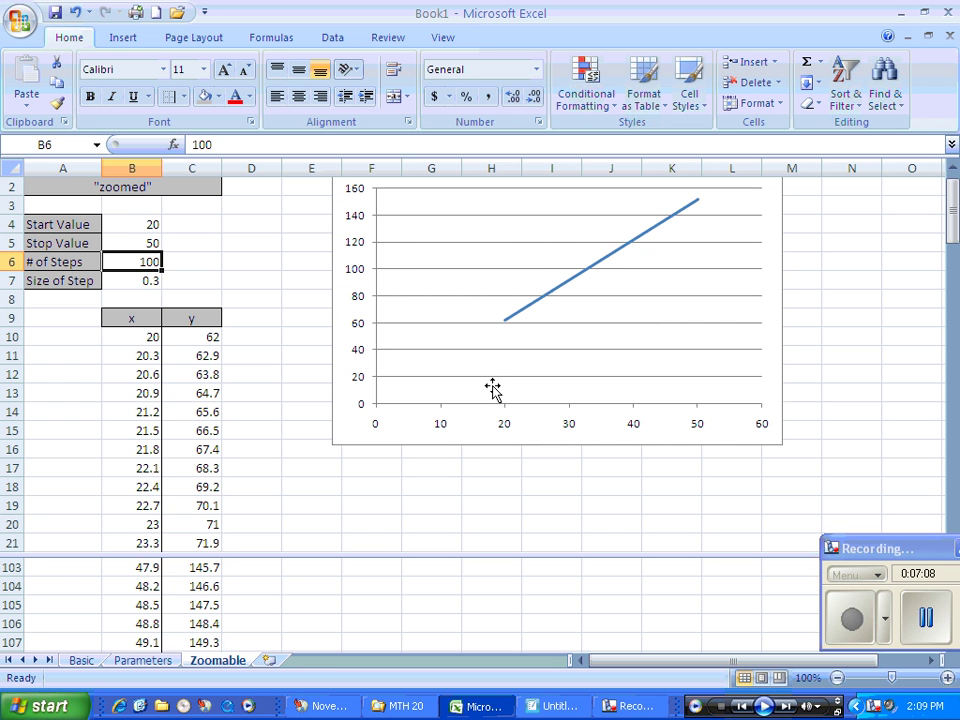
Zoom the graph out by setting the start value in B4 to -1000 and the stop value in B5 to 5000
{"action": "left_click", "coordinate": [136, 224]}
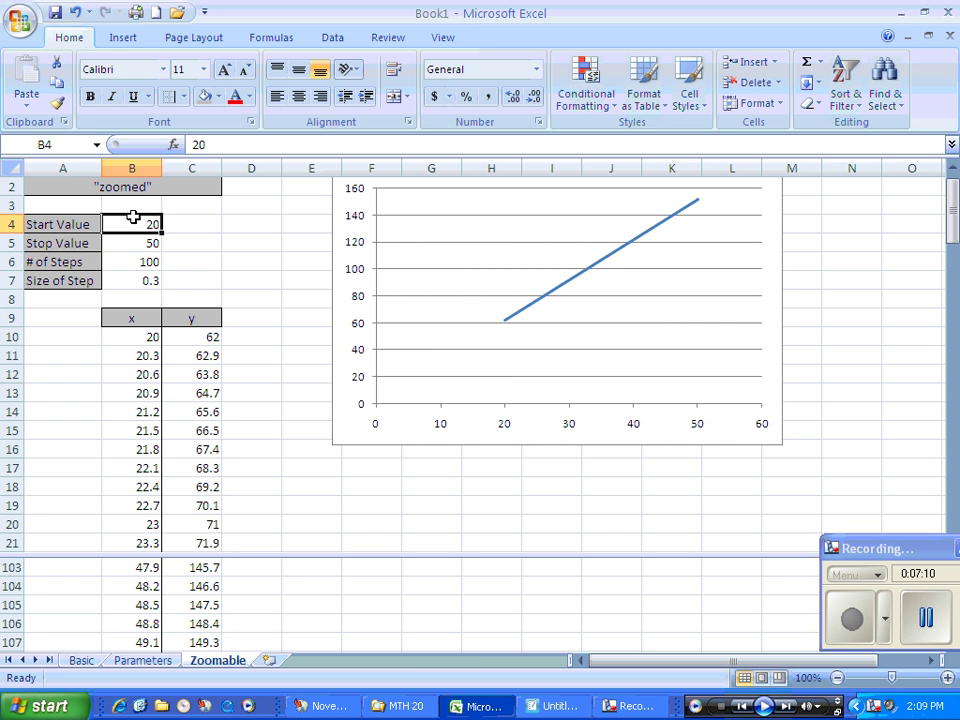
{"action": "type", "text": "-1000"}
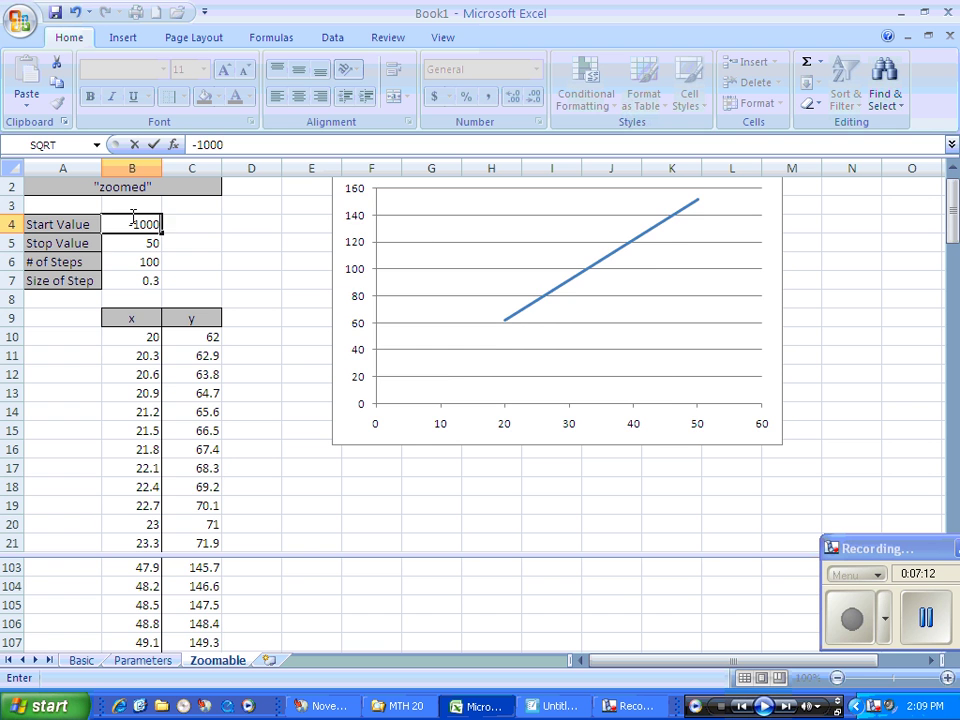
{"action": "key", "text": "Return"}
{"action": "type", "text": "5000"}
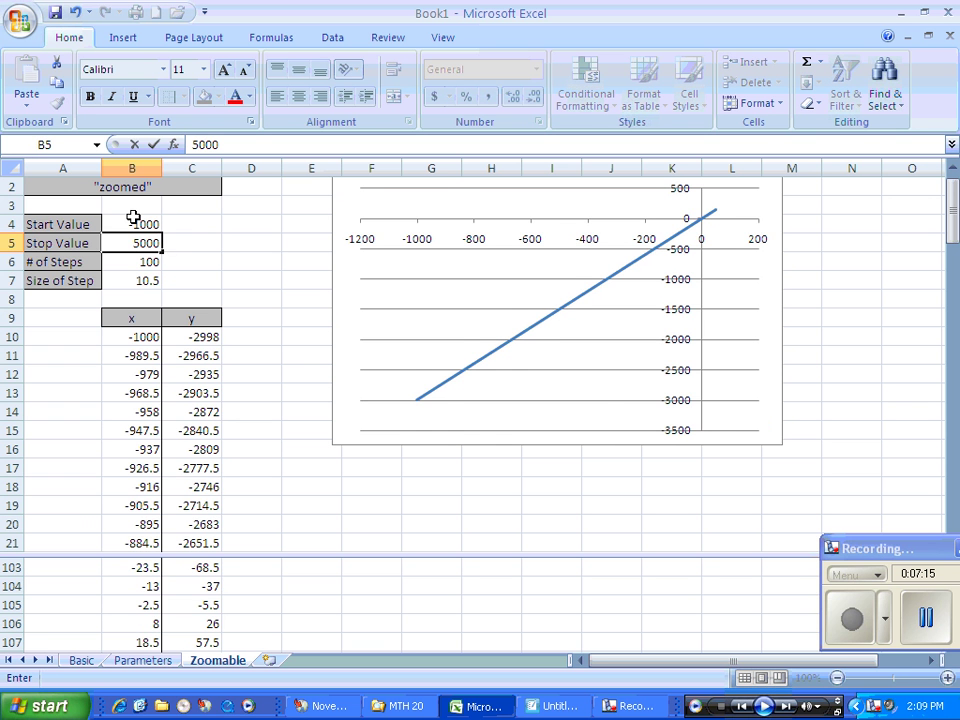
{"action": "key", "text": "Return"}
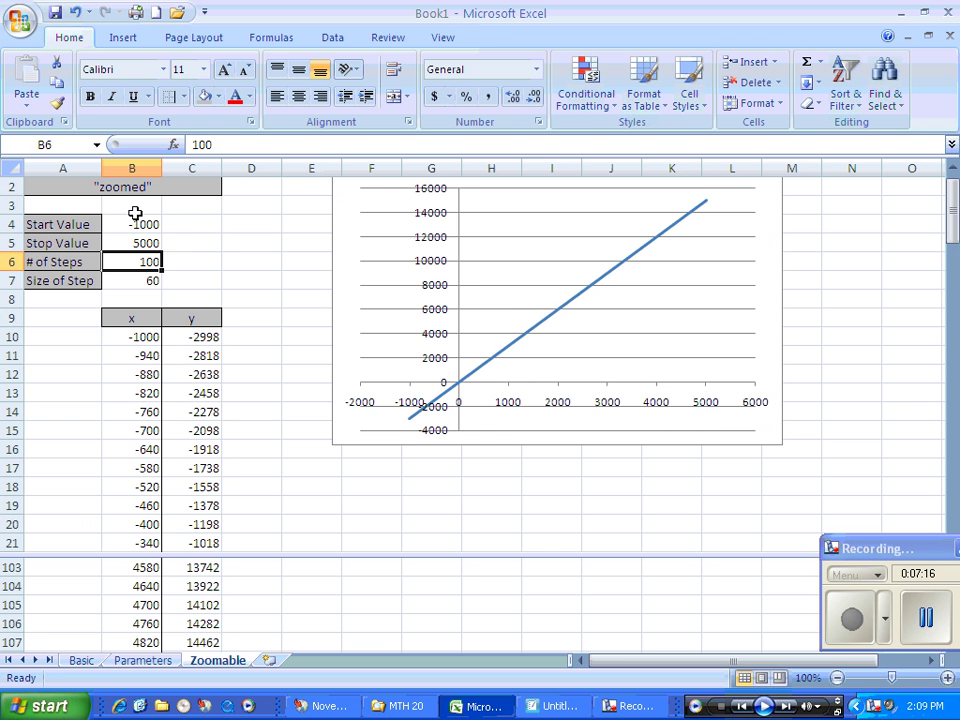